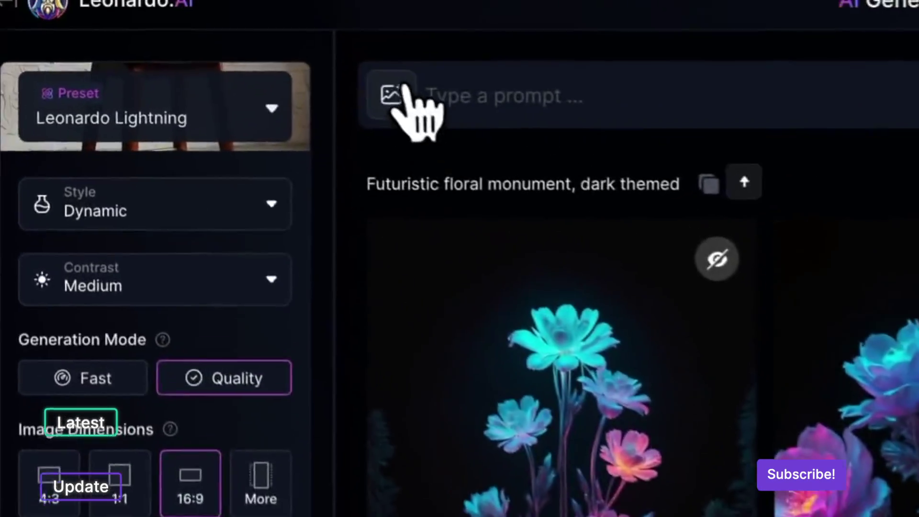
# Browse the image-guidance options, viewing all image usage cards such as Style and Character Reference.
pyautogui.click(184, 40)
pyautogui.click(523, 479)
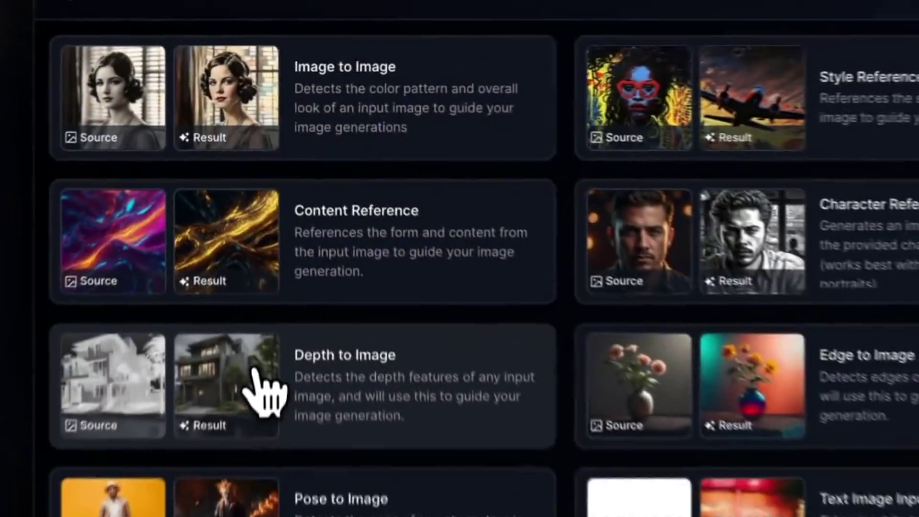
pyautogui.click(754, 146)
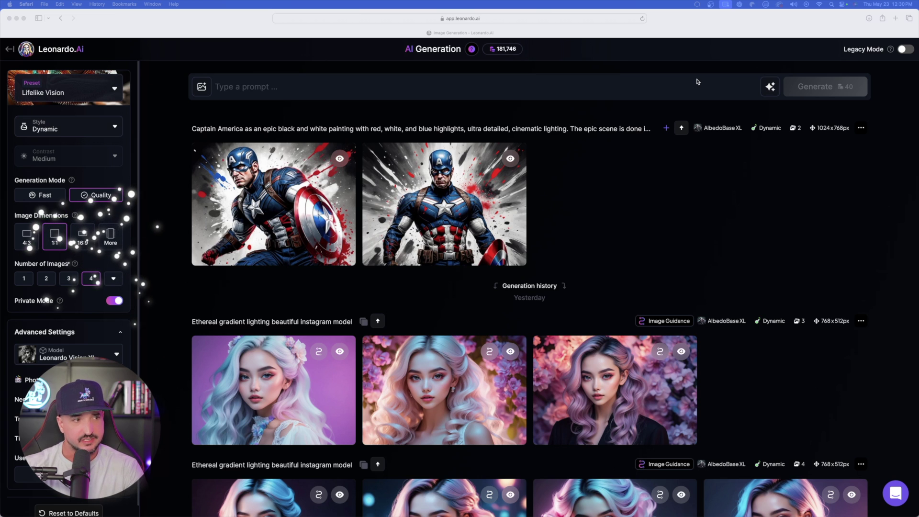
pyautogui.click(701, 85)
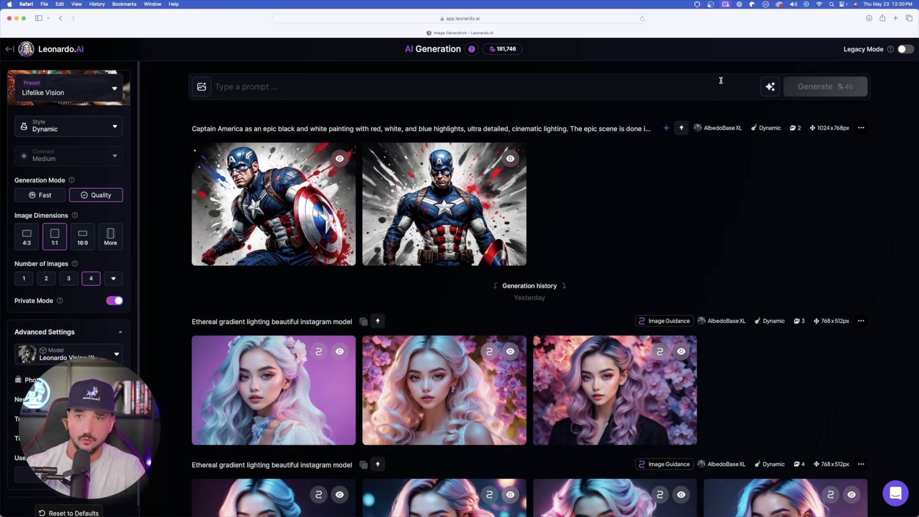
pyautogui.moveTo(891, 50)
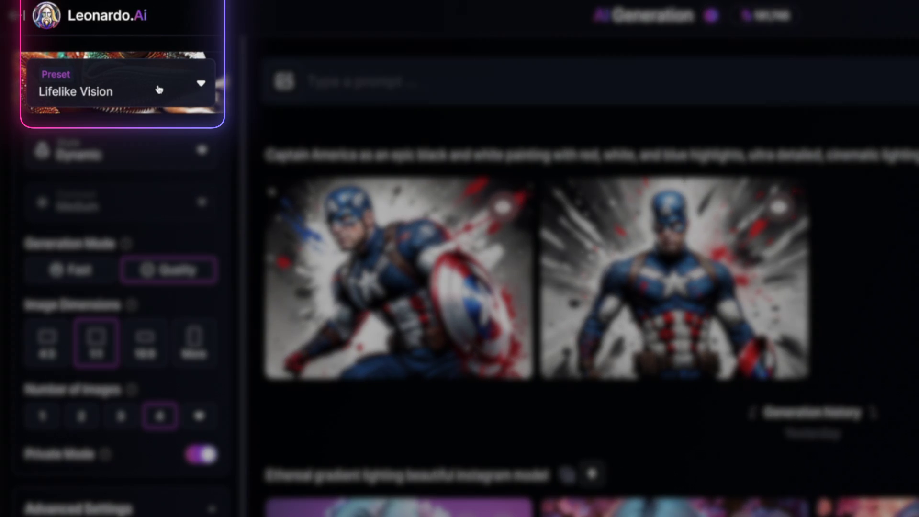
pyautogui.click(106, 100)
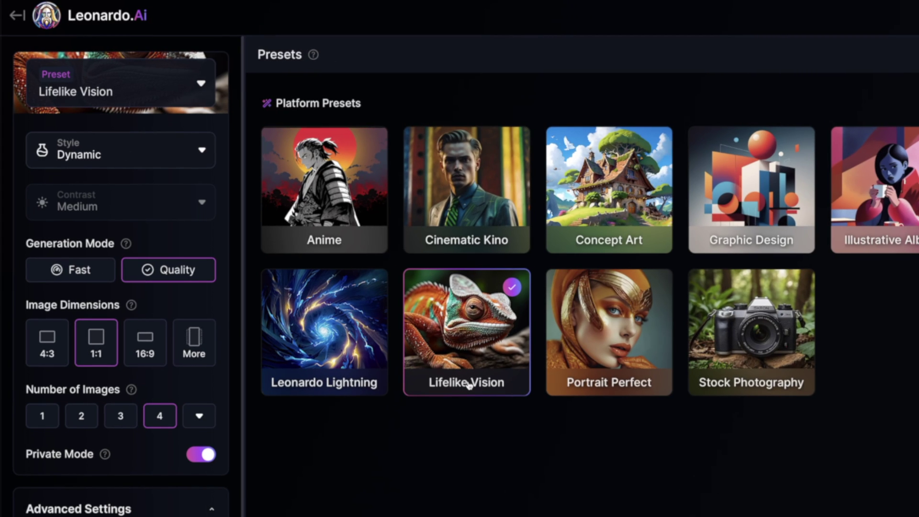
pyautogui.moveTo(322, 221)
pyautogui.moveTo(459, 241)
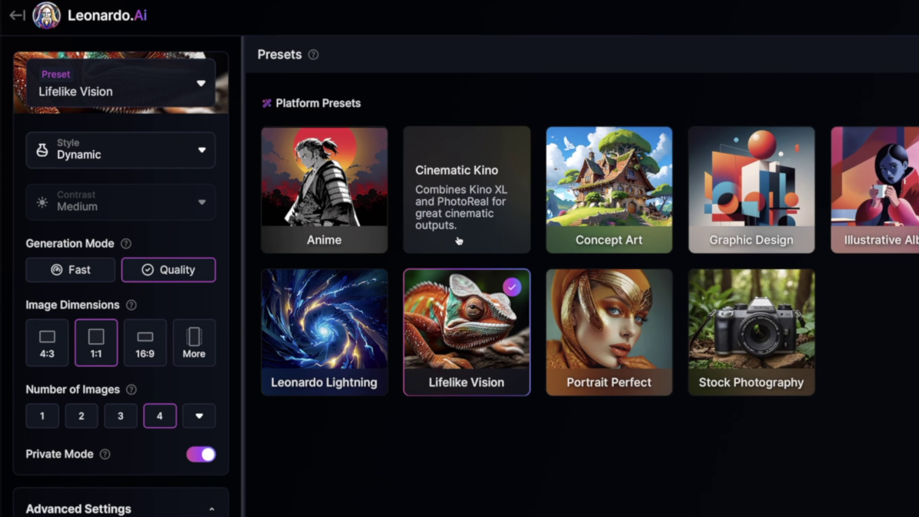
pyautogui.moveTo(595, 230)
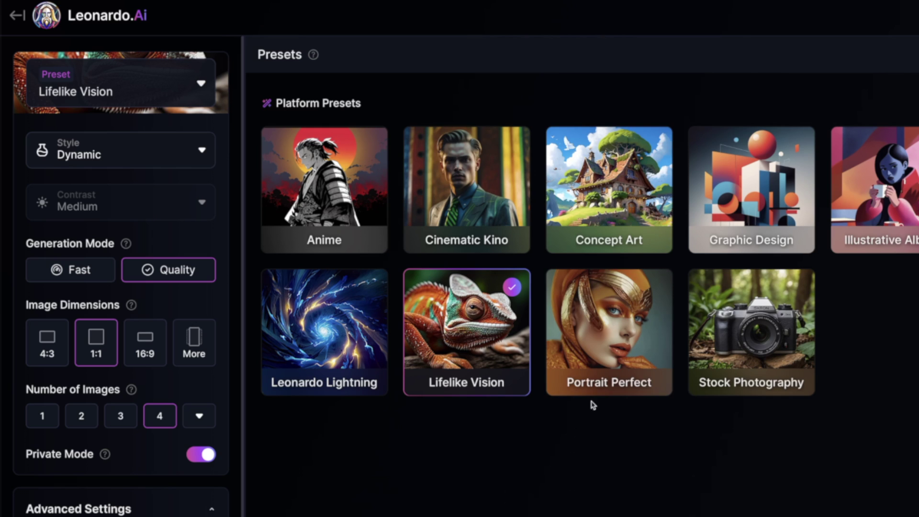
pyautogui.moveTo(612, 384)
pyautogui.moveTo(756, 356)
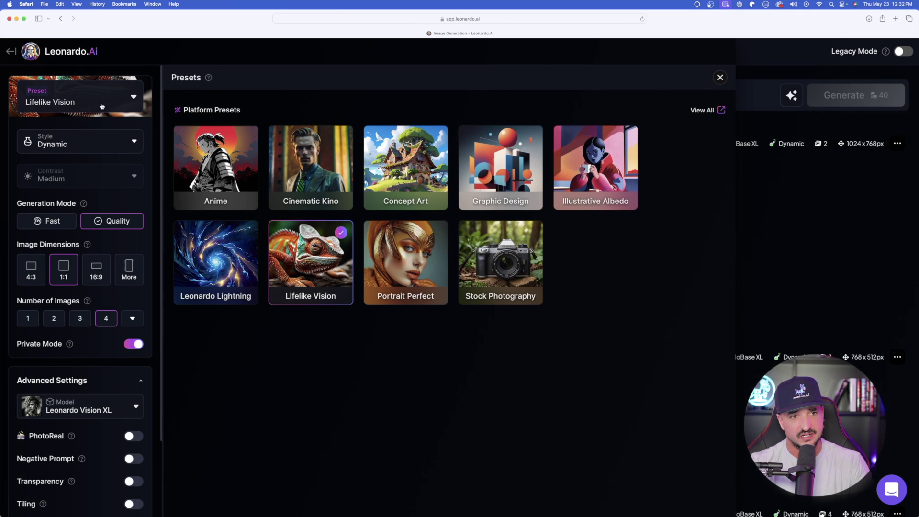
# In Advanced Settings, pick AlbedoBase XL as the model, keeping the Lifelike Vision preset.
pyautogui.click(102, 106)
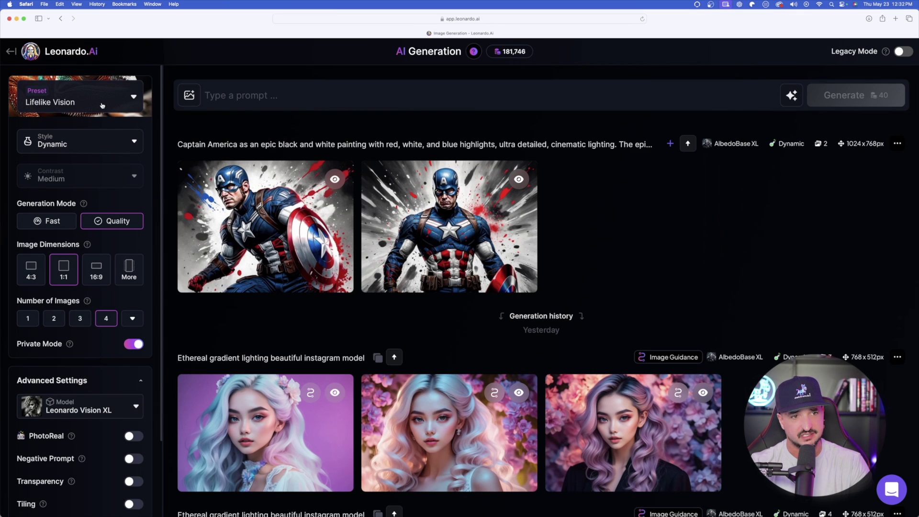
pyautogui.click(133, 95)
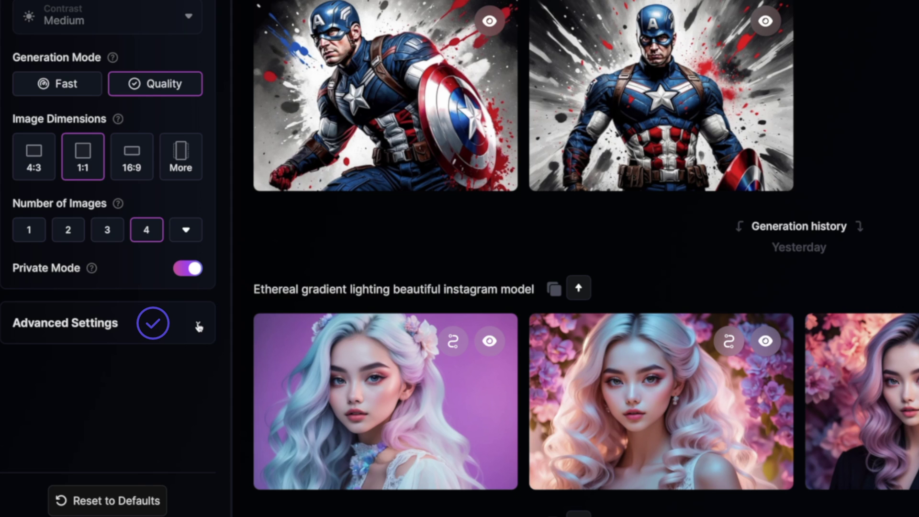
pyautogui.click(199, 327)
pyautogui.scroll(-3, 144, 287)
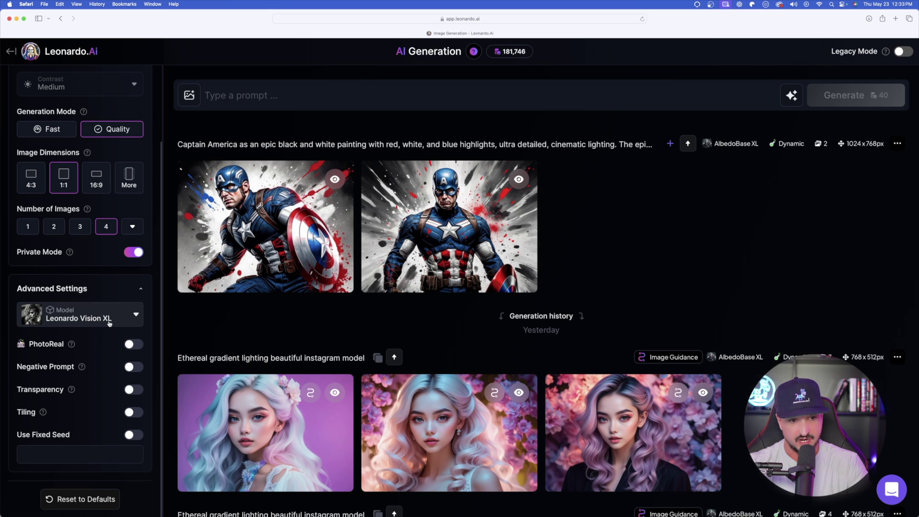
pyautogui.click(108, 321)
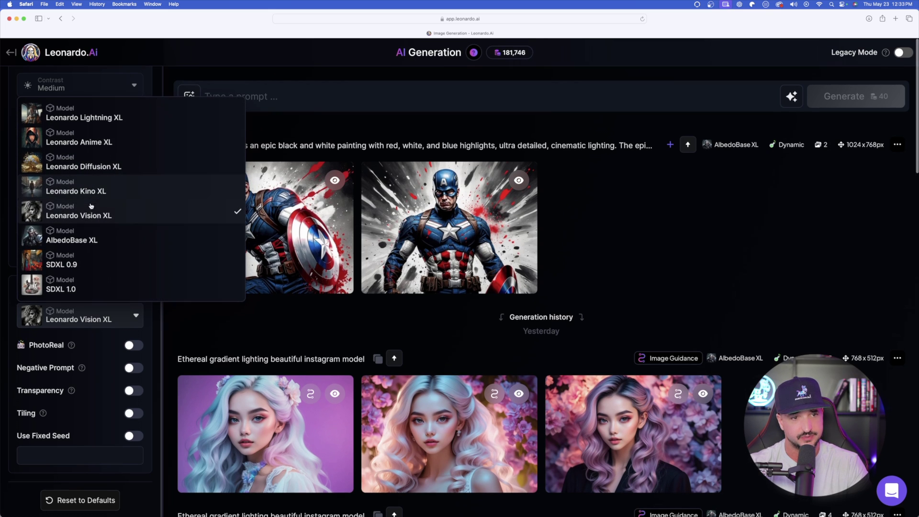
pyautogui.scroll(-1, 89, 235)
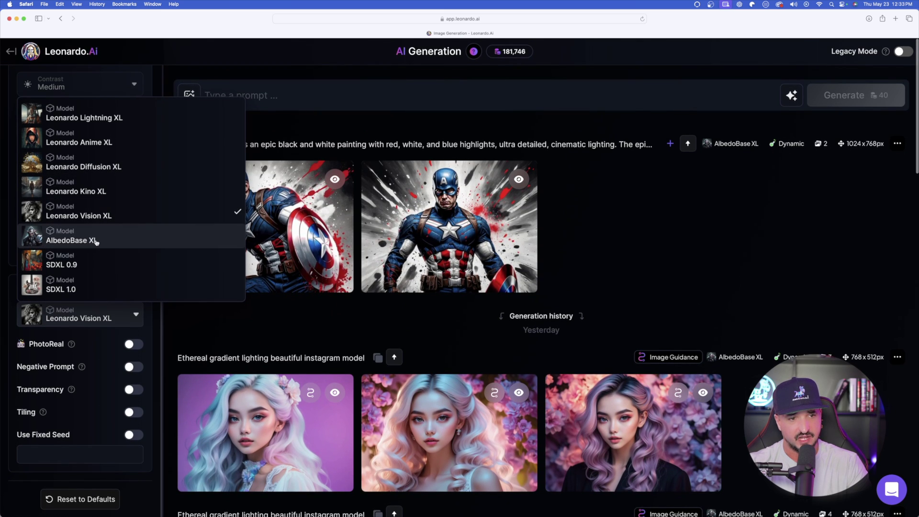
pyautogui.click(105, 241)
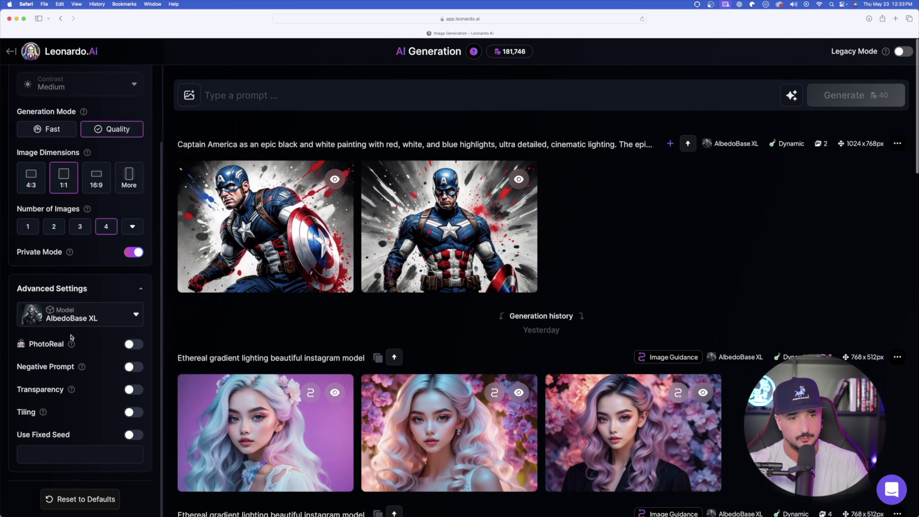
pyautogui.scroll(3, 90, 318)
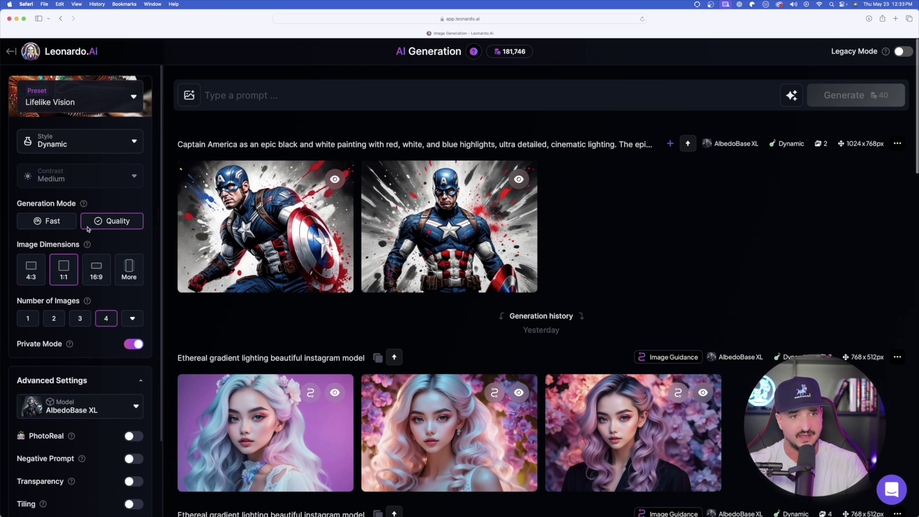
# Enable PhotoReal for the AlbedoBase XL model.
pyautogui.click(86, 106)
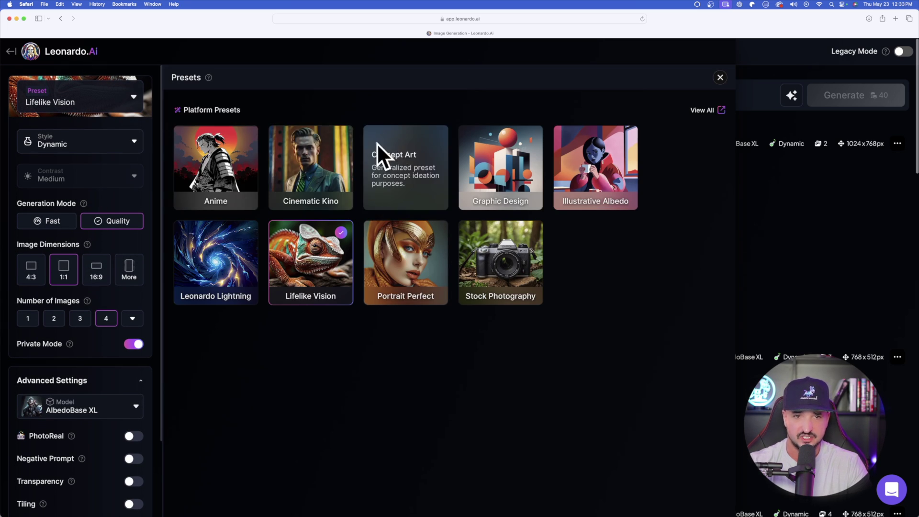
pyautogui.click(89, 105)
pyautogui.scroll(-3, 70, 395)
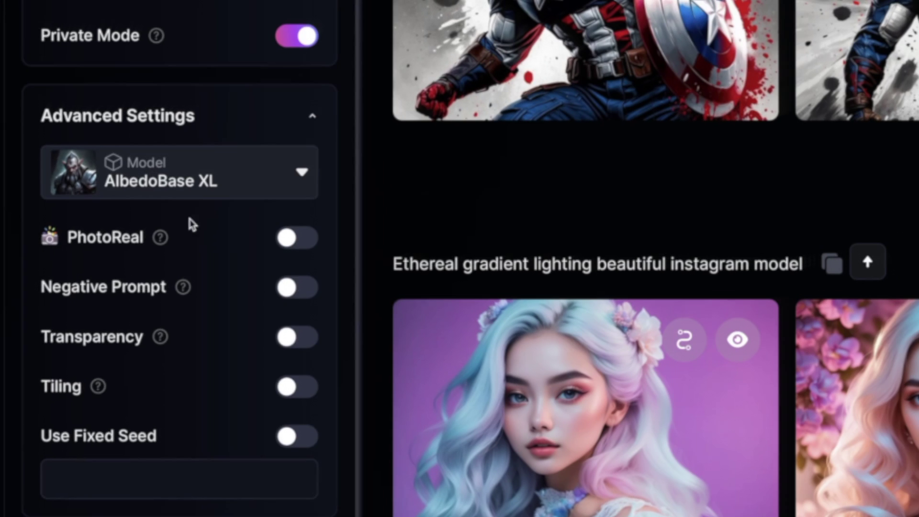
pyautogui.scroll(1, 59, 344)
pyautogui.scroll(-1, 139, 348)
pyautogui.click(290, 241)
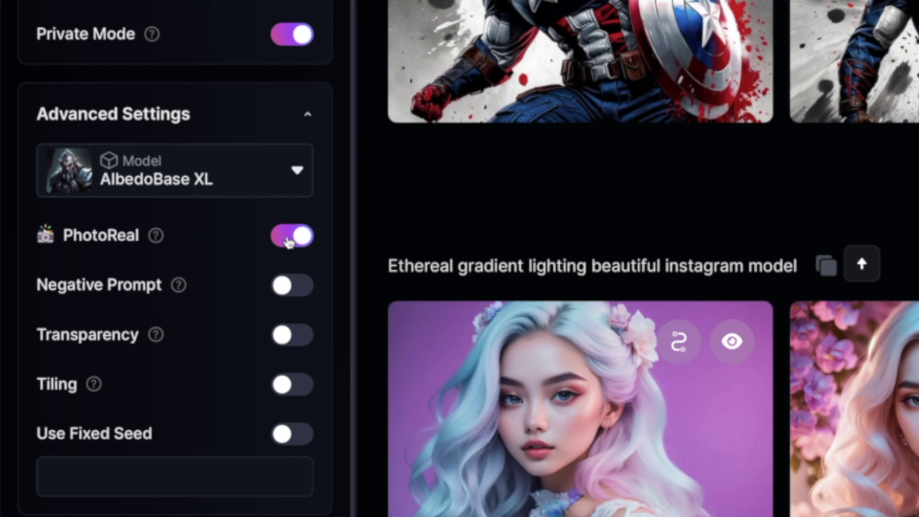
# Add a negative prompt with test text 'HDHGDF', then clear and remove it.
pyautogui.click(281, 287)
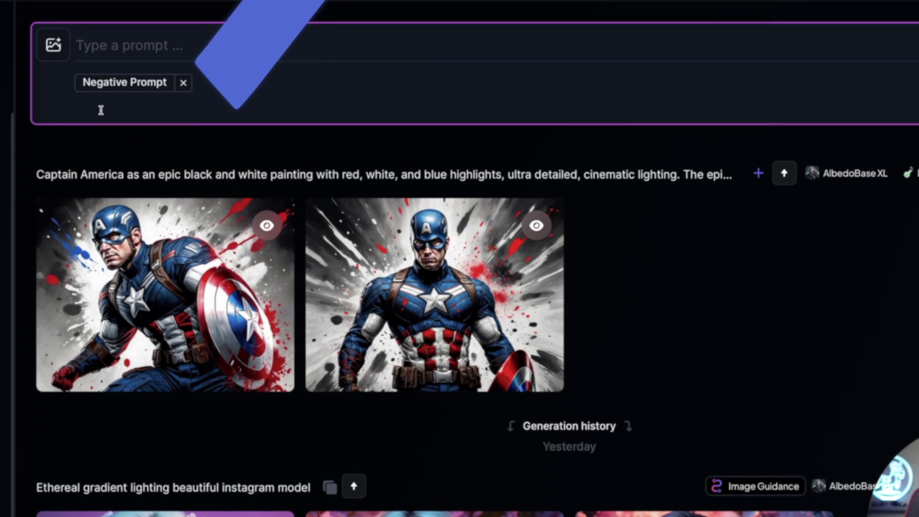
pyautogui.write('HDHGDF')
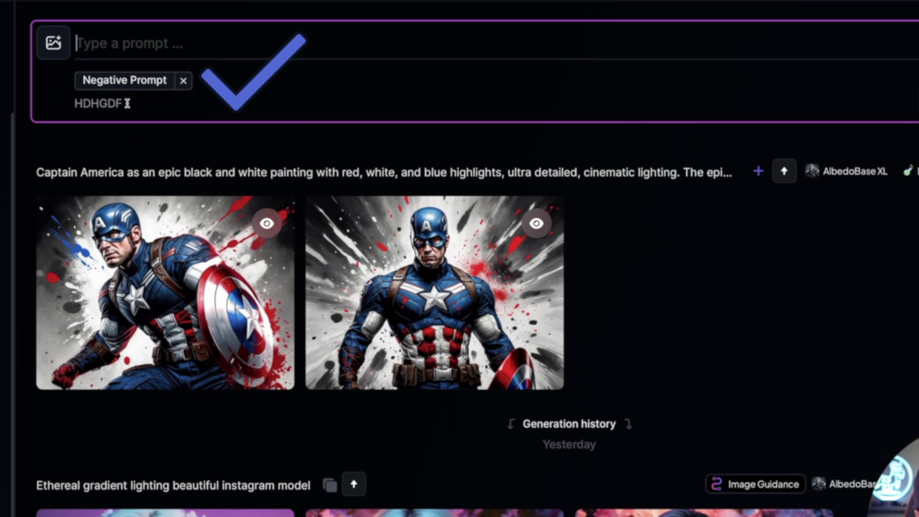
pyautogui.moveTo(127, 103); pyautogui.dragTo(49, 97)
pyautogui.press('BackSpace')
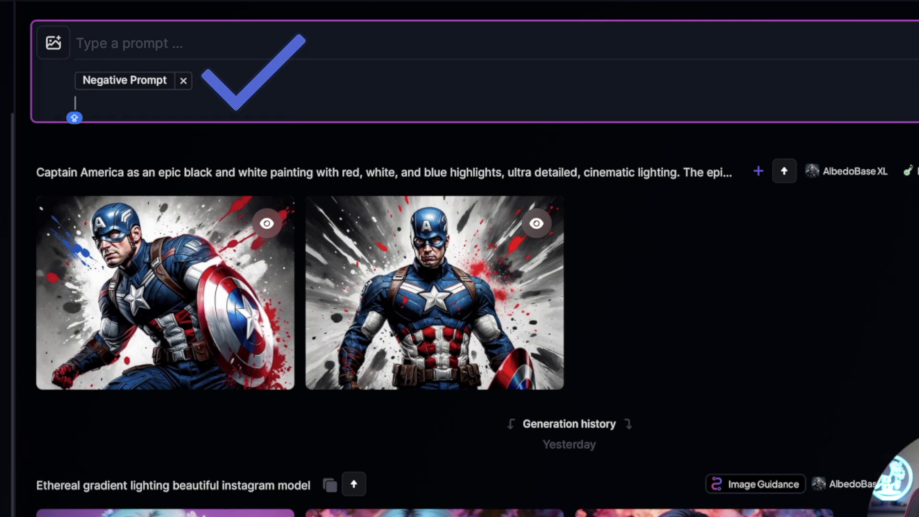
pyautogui.click(184, 81)
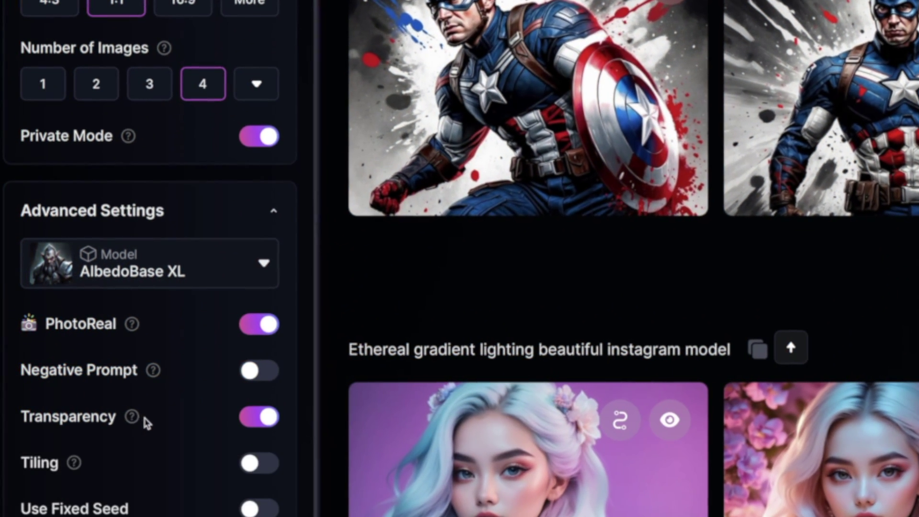
# Switch on Transparency in Advanced Settings and read its help tooltip.
pyautogui.moveTo(139, 417)
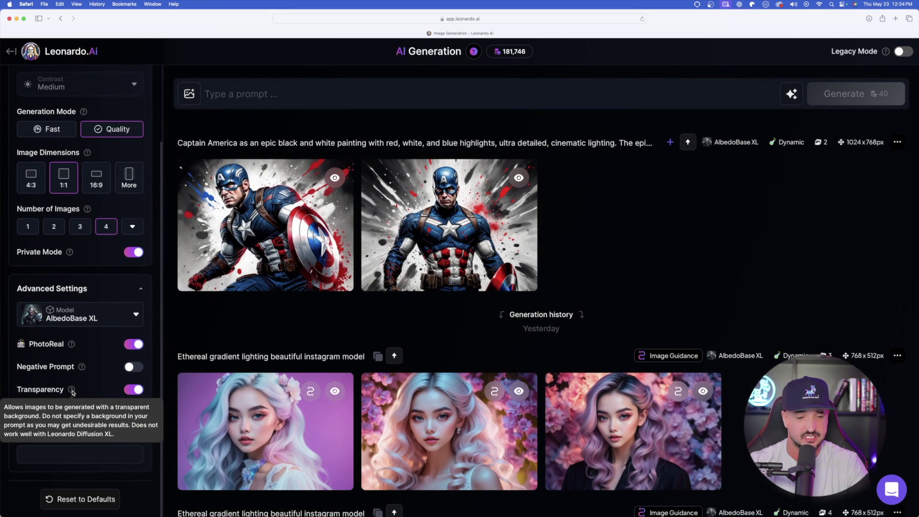
pyautogui.scroll(1, 74, 397)
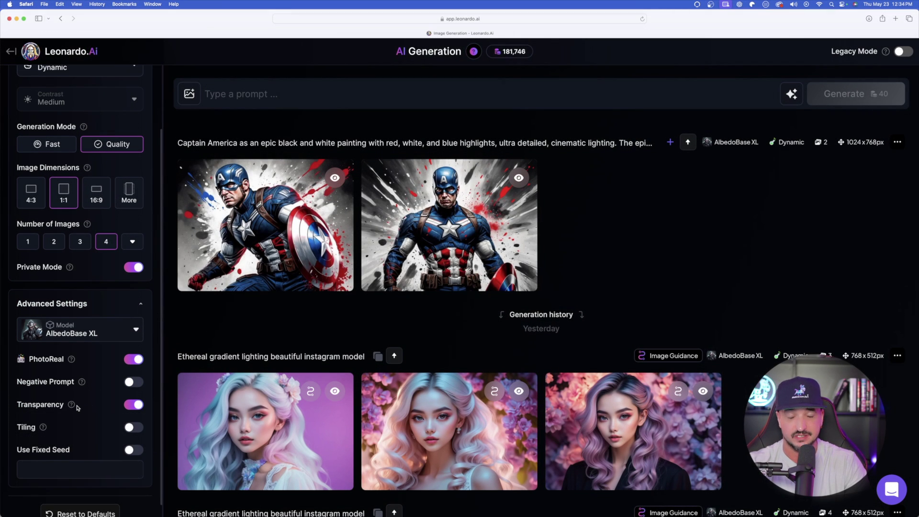
pyautogui.scroll(5, 79, 335)
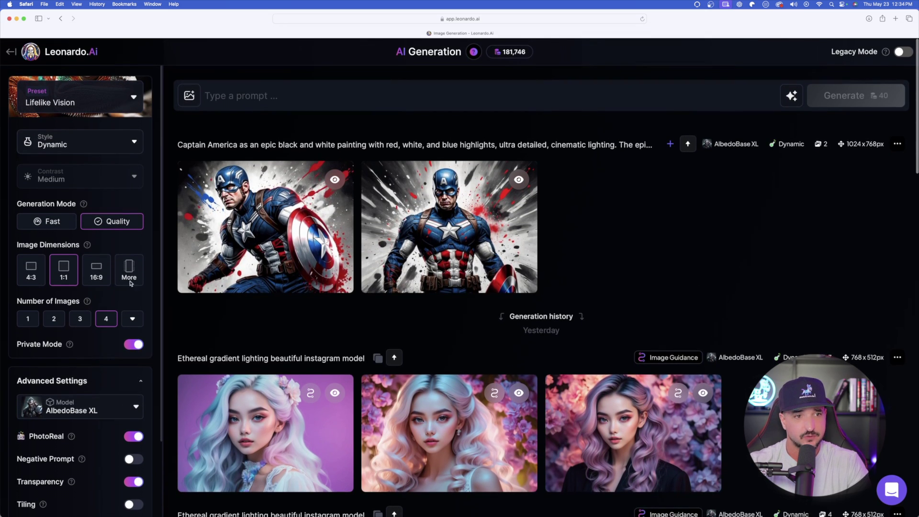
pyautogui.click(74, 148)
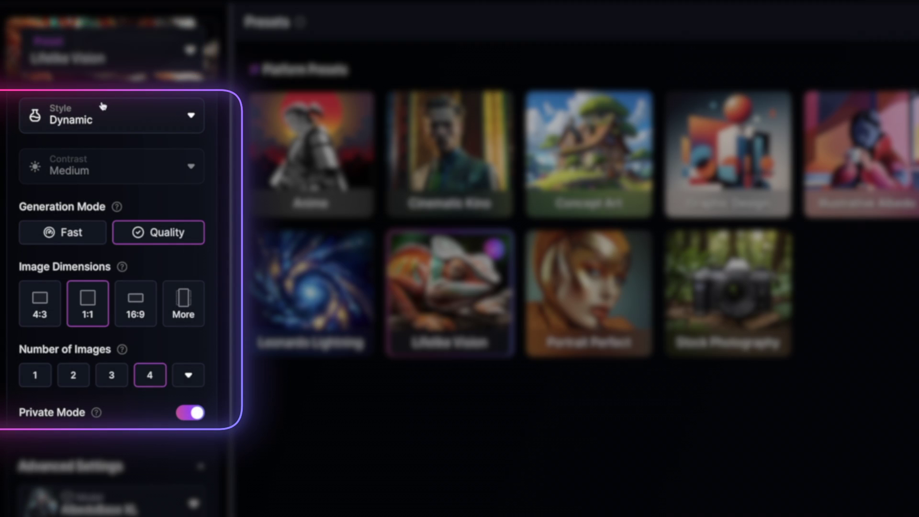
pyautogui.click(102, 106)
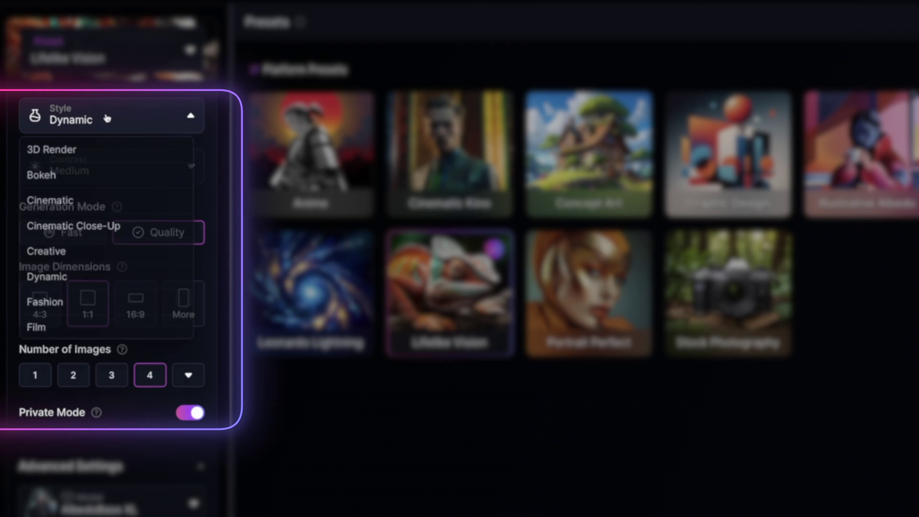
pyautogui.scroll(-1, 107, 181)
pyautogui.scroll(1, 106, 187)
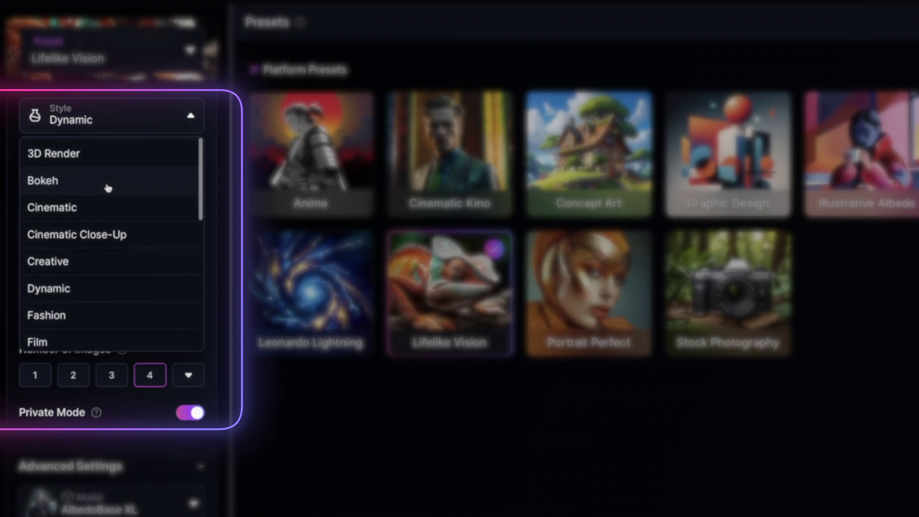
pyautogui.click(254, 120)
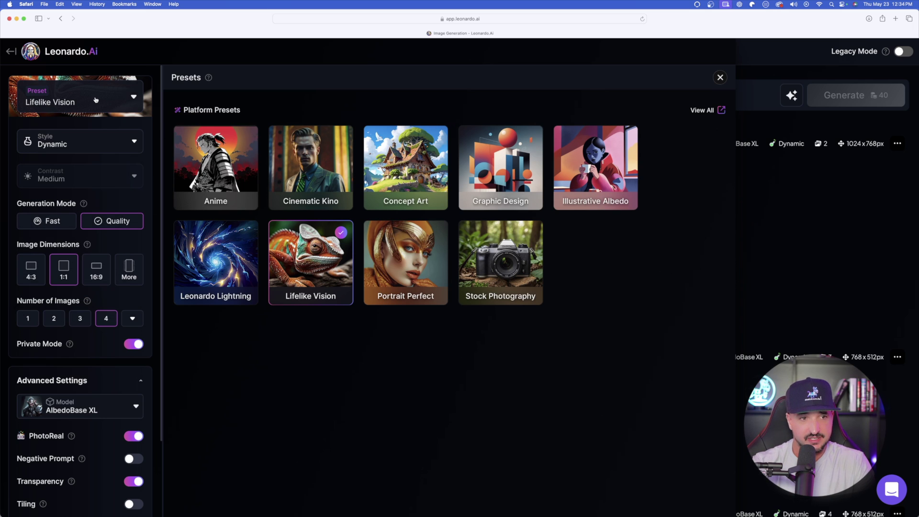
pyautogui.scroll(-3, 91, 268)
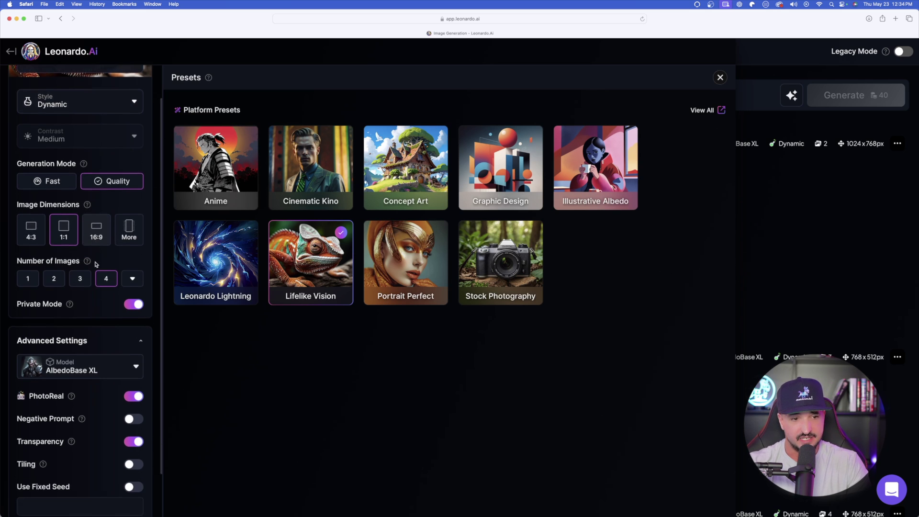
pyautogui.scroll(3, 87, 321)
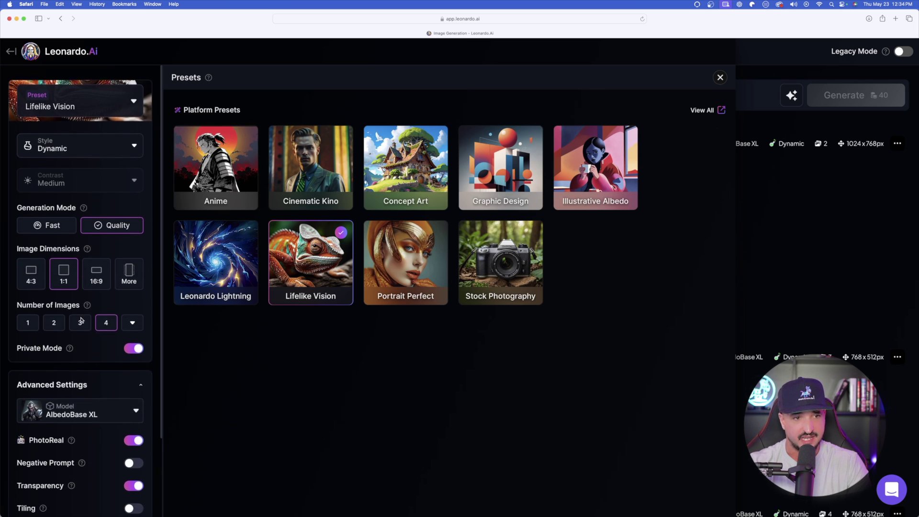
pyautogui.click(89, 144)
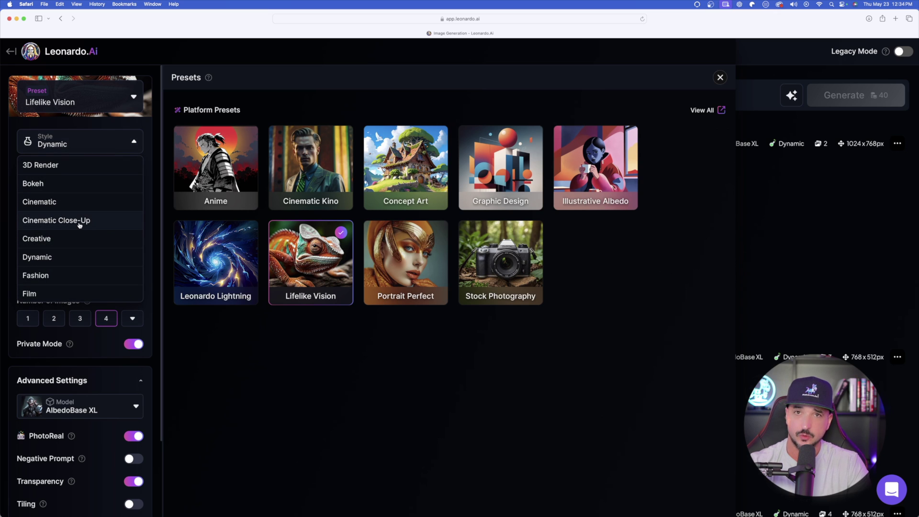
pyautogui.scroll(1, 53, 201)
pyautogui.scroll(-5, 53, 206)
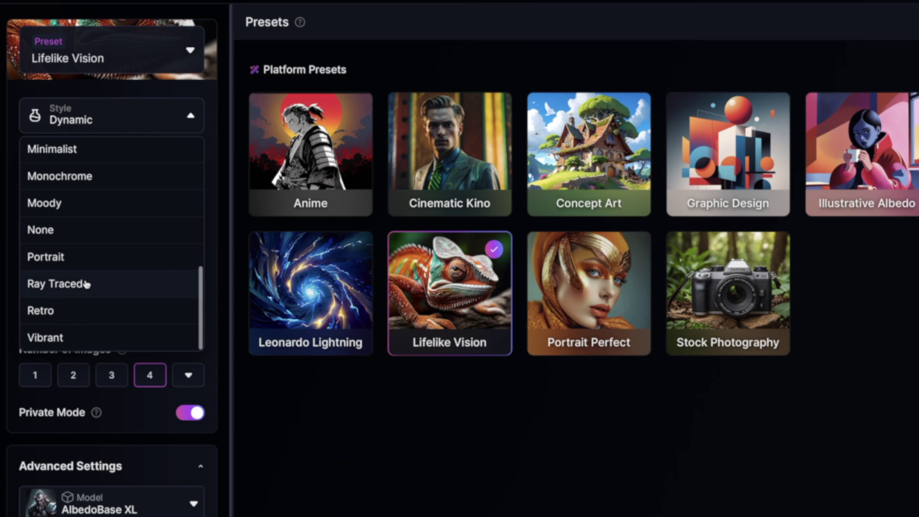
pyautogui.scroll(5, 84, 278)
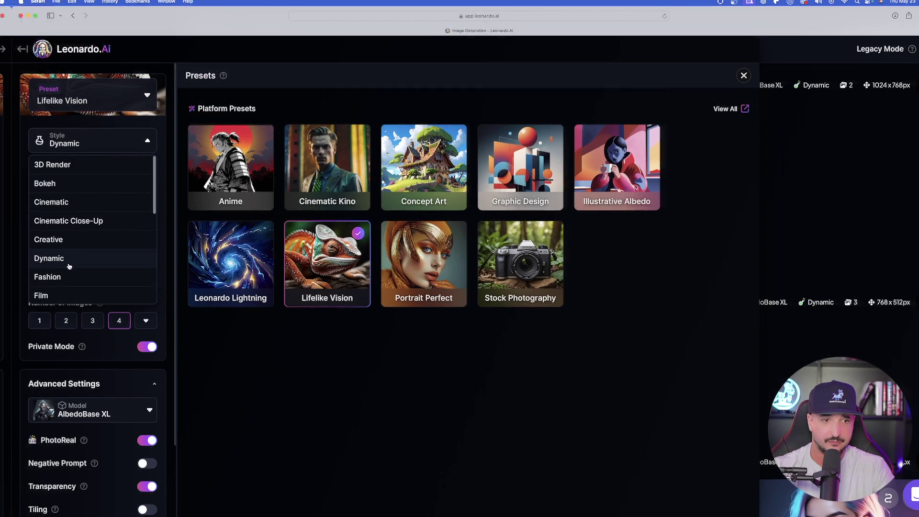
pyautogui.click(89, 288)
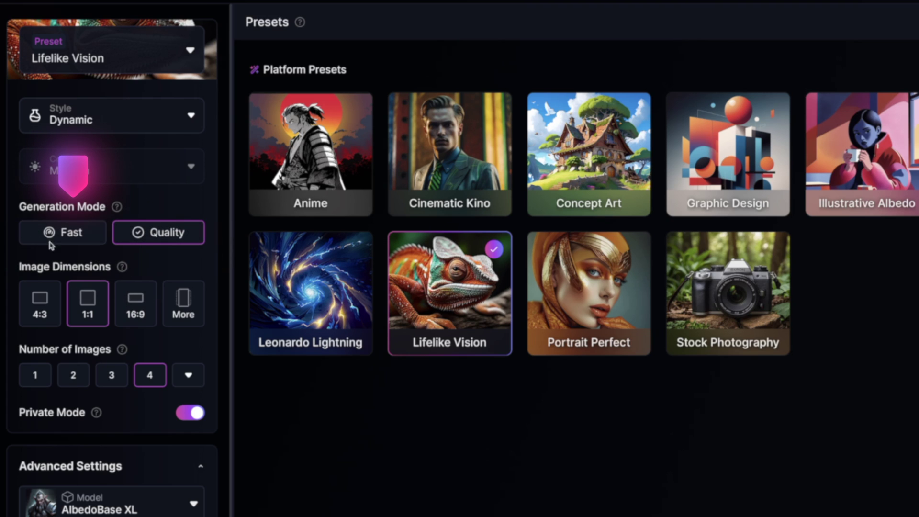
pyautogui.moveTo(119, 209)
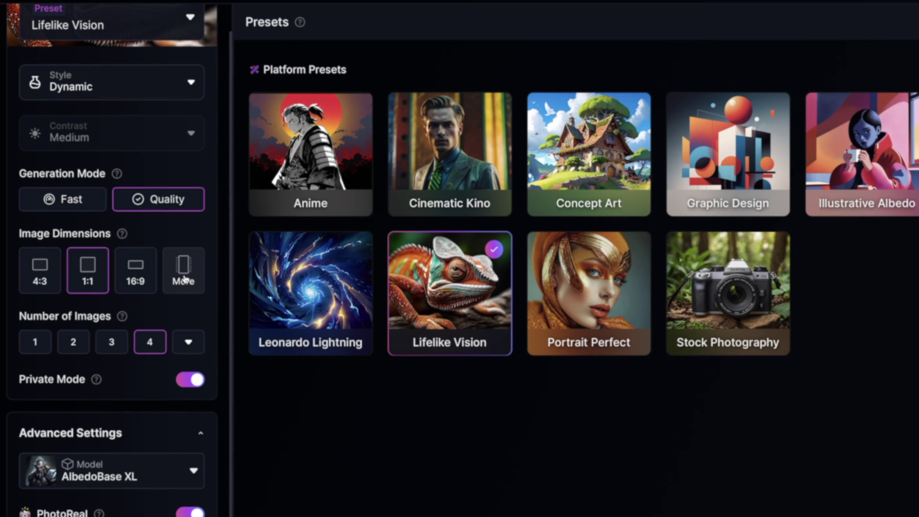
# Try portrait 9:16 and the Facebook 16:9, Twitter 4:3 and Instagram 4:5 aspect ratios.
pyautogui.click(184, 279)
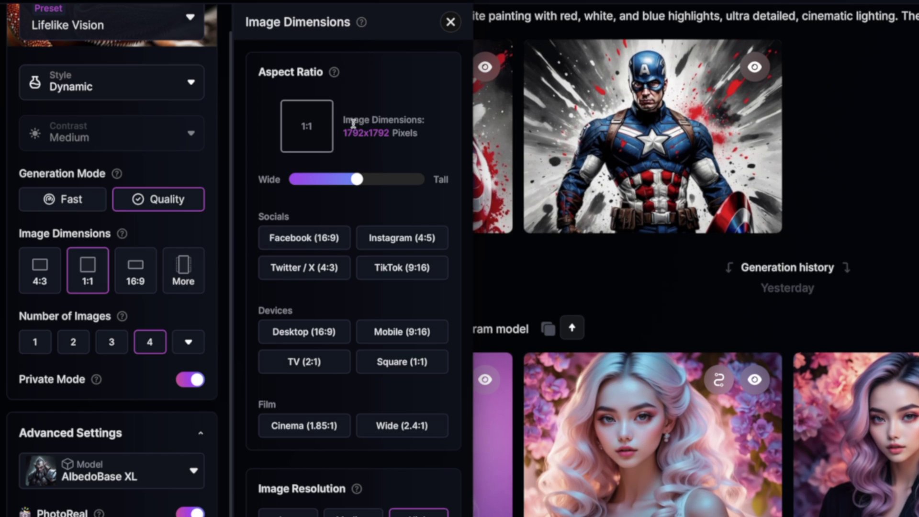
pyautogui.moveTo(334, 71)
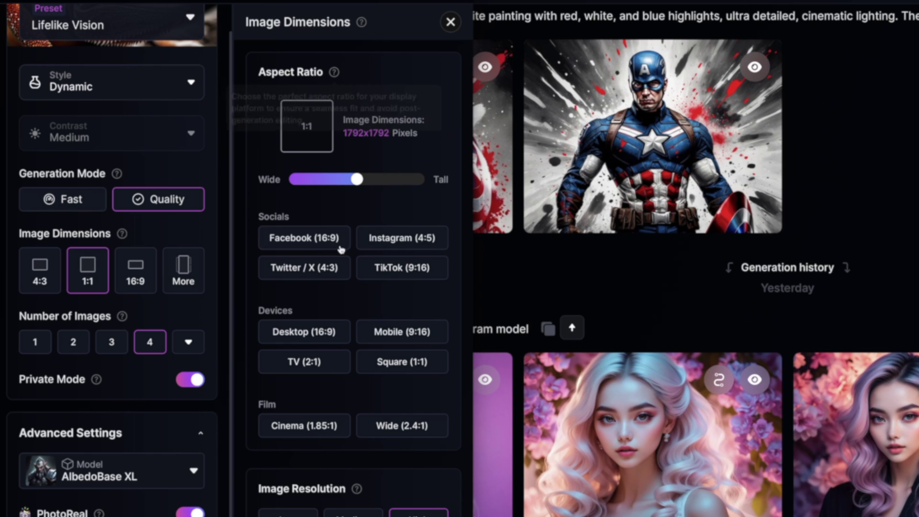
pyautogui.moveTo(339, 179)
pyautogui.mouseDown()
pyautogui.moveTo(307, 179)
pyautogui.moveTo(416, 179)
pyautogui.moveTo(291, 179)
pyautogui.moveTo(402, 179)
pyautogui.moveTo(320, 175)
pyautogui.moveTo(362, 178)
pyautogui.moveTo(322, 178)
pyautogui.moveTo(343, 179)
pyautogui.mouseUp()
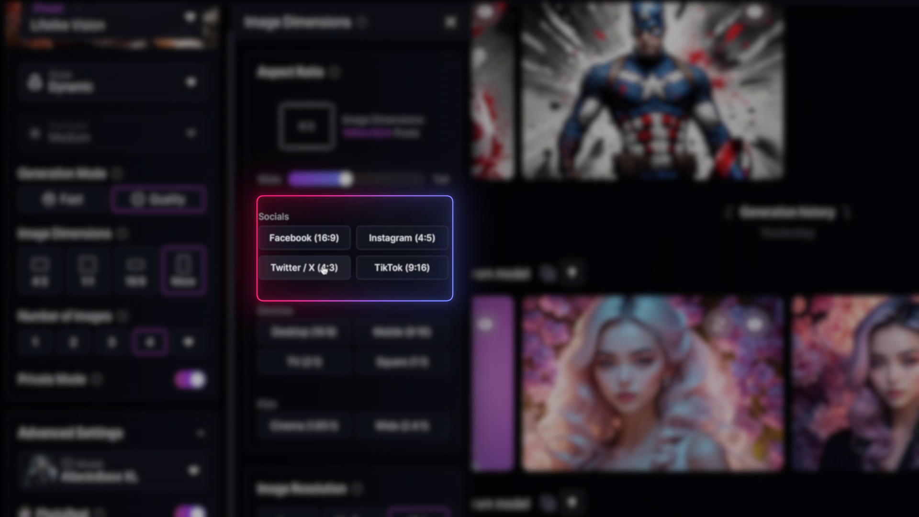
pyautogui.click(316, 238)
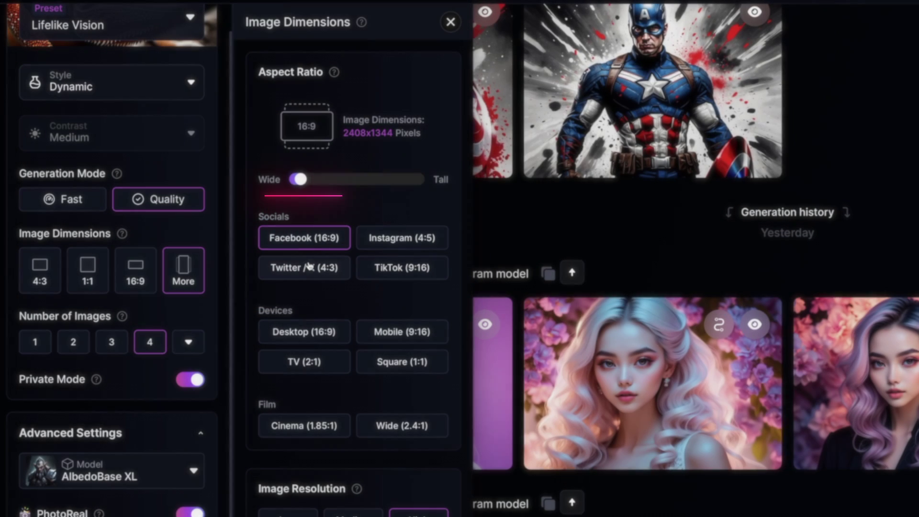
pyautogui.click(313, 267)
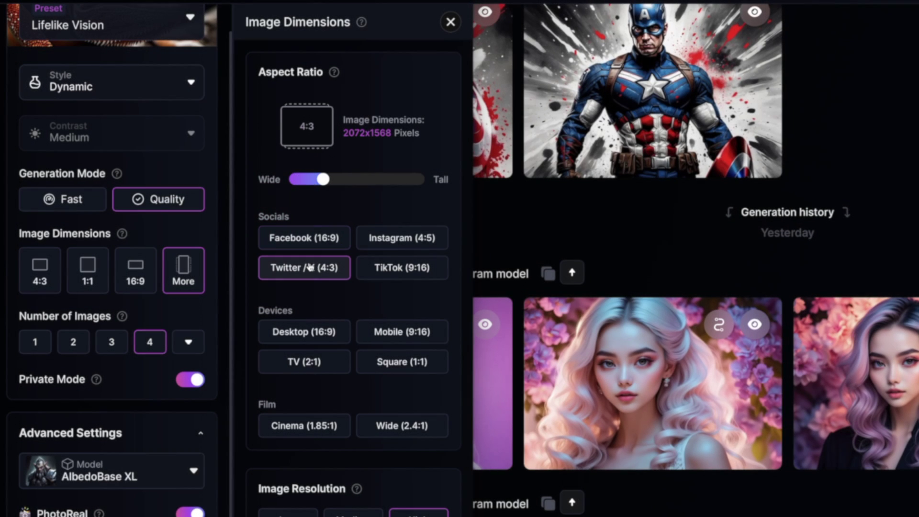
pyautogui.click(381, 242)
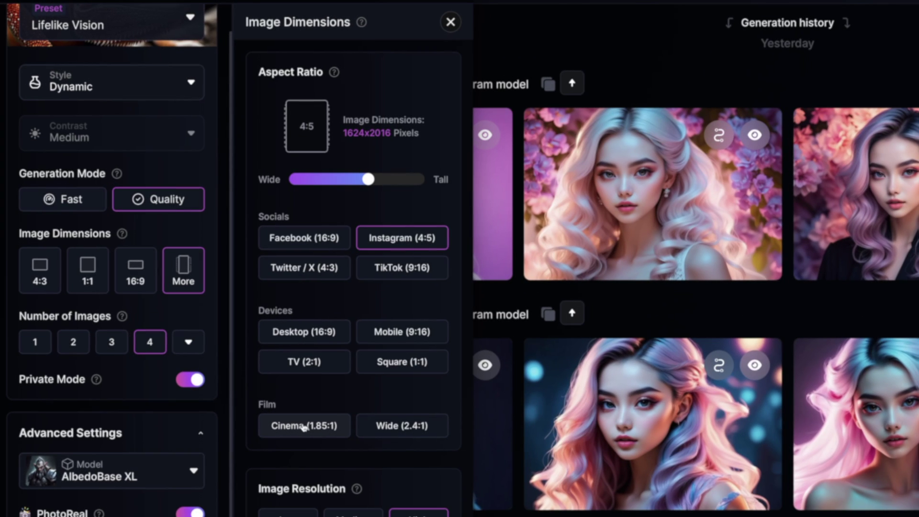
# Compare Cinema 1.85:1 against Wide 2.4:1 and settle on Wide 2.4:1.
pyautogui.click(212, 353)
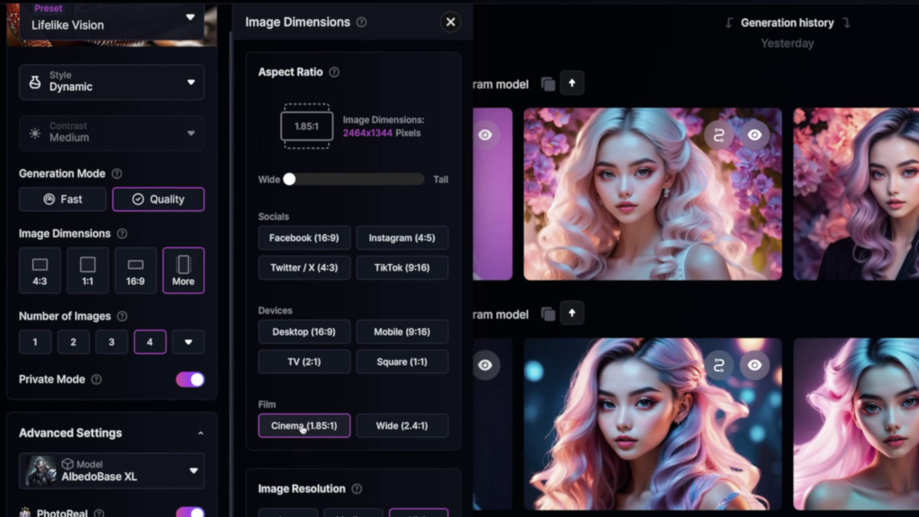
pyautogui.click(378, 431)
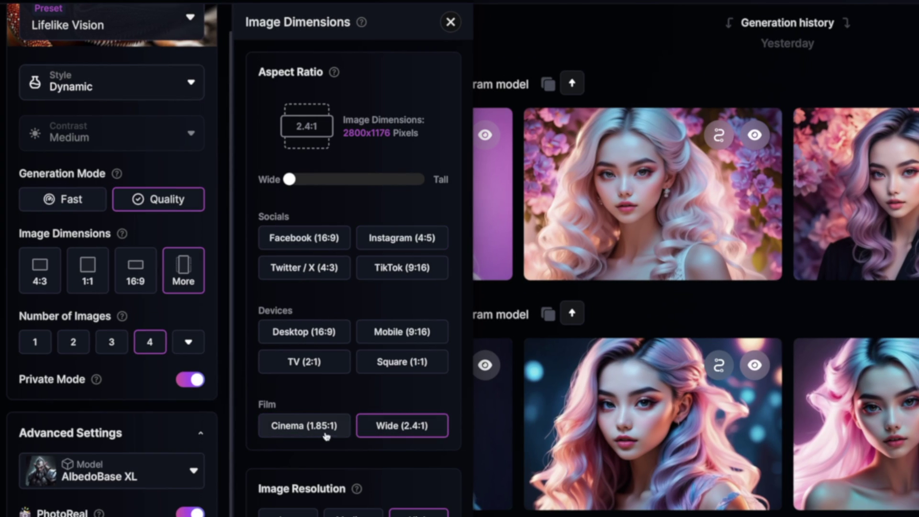
pyautogui.click(325, 430)
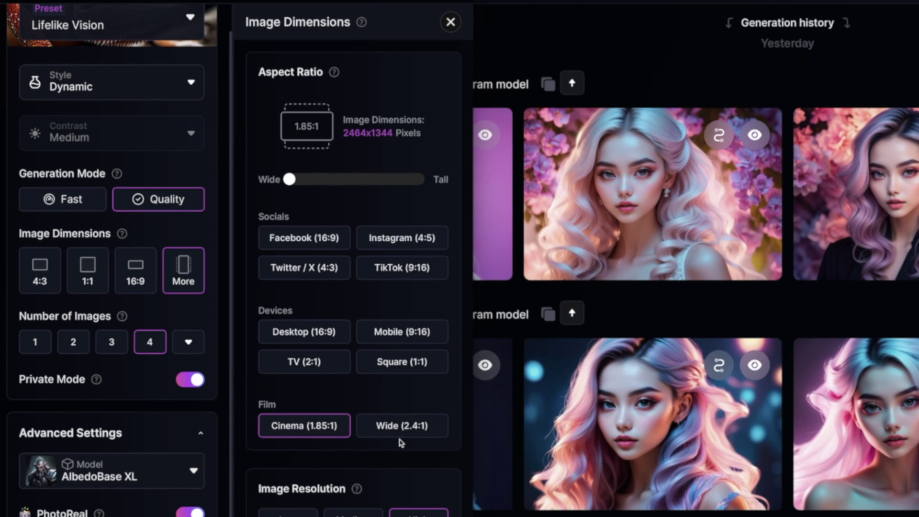
pyautogui.click(279, 356)
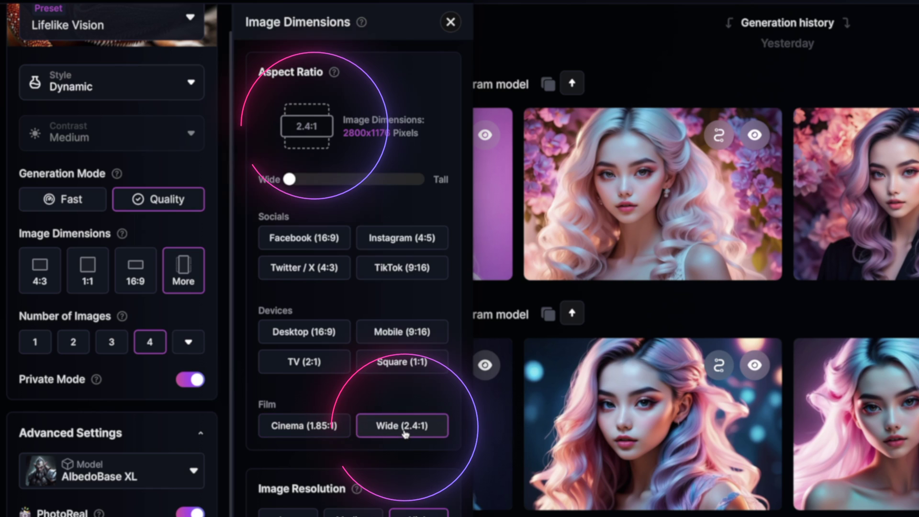
pyautogui.click(297, 425)
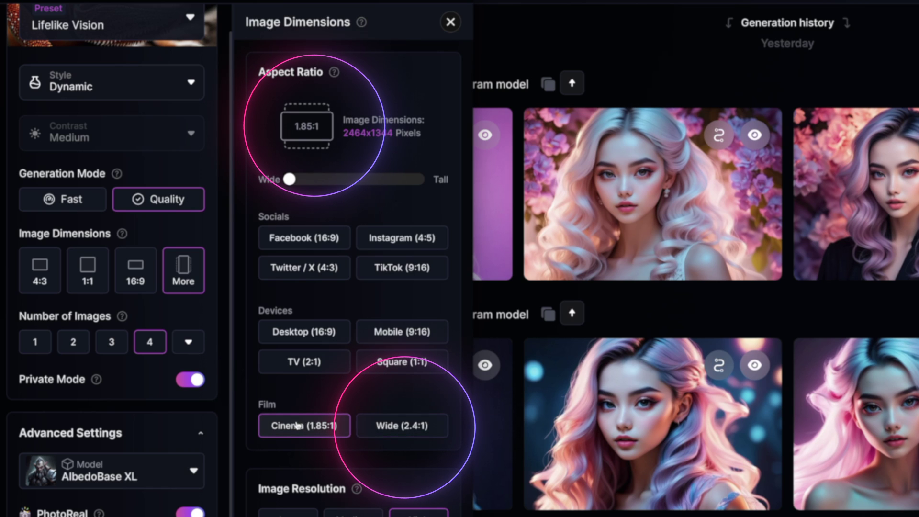
pyautogui.click(425, 433)
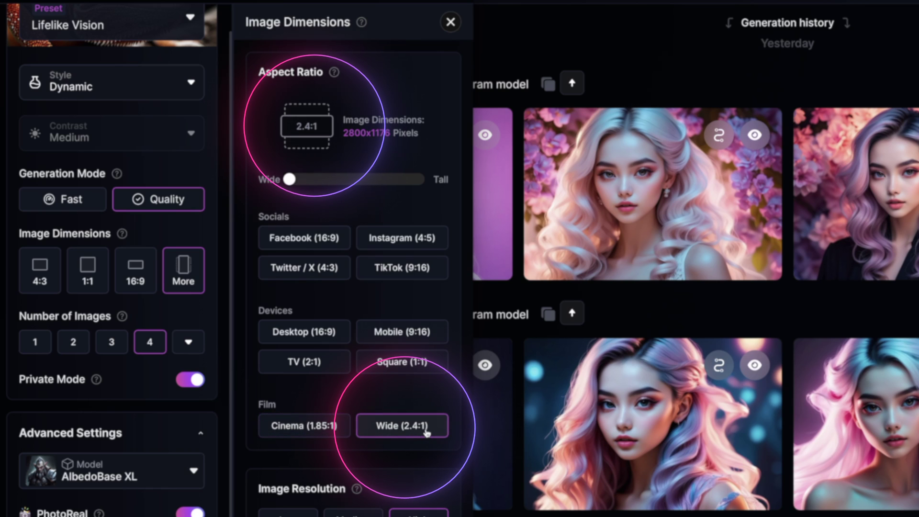
pyautogui.click(335, 428)
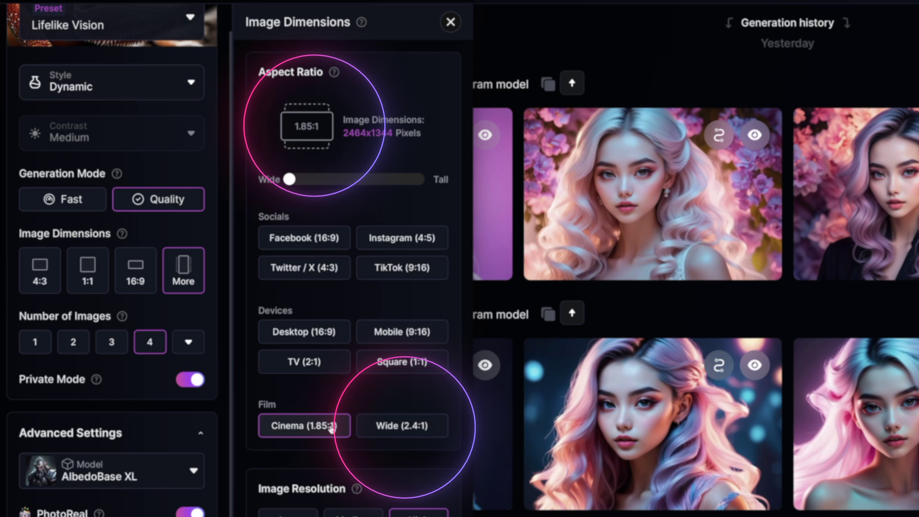
pyautogui.click(404, 426)
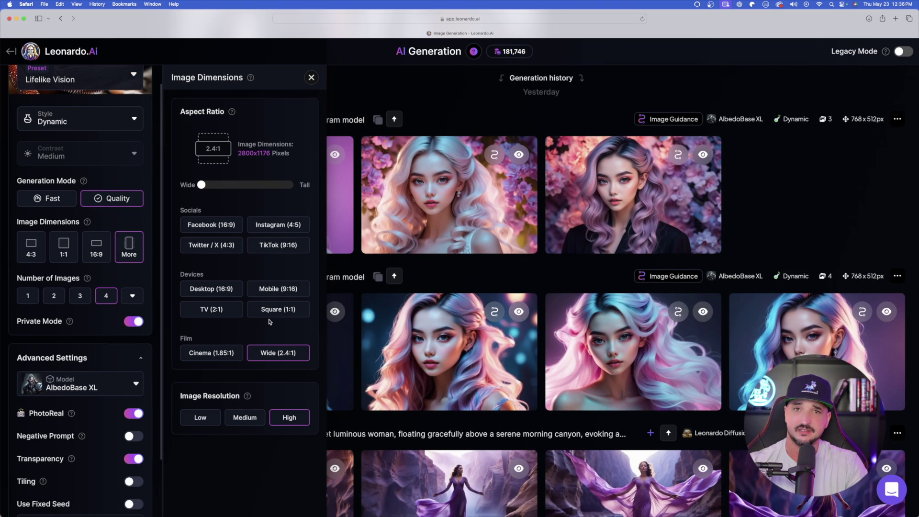
# Try Low and Medium image resolution, then return it to High.
pyautogui.scroll(-3, 261, 354)
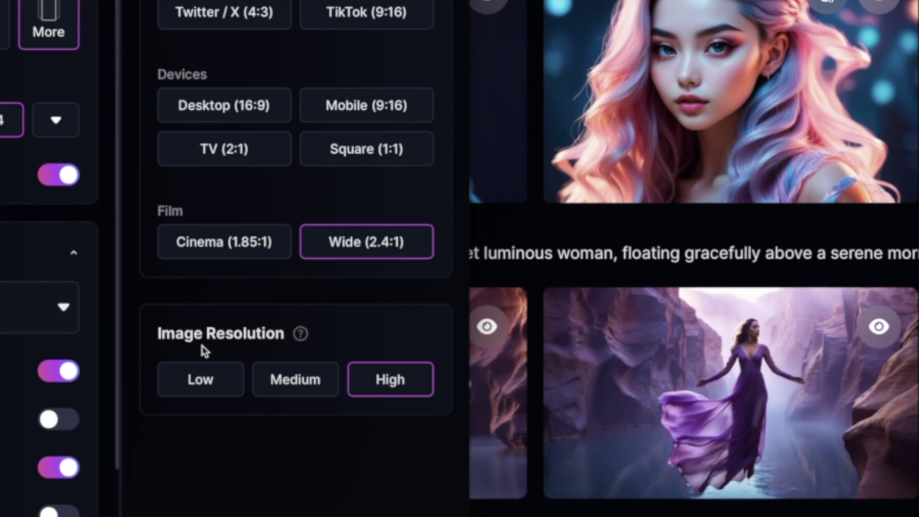
pyautogui.moveTo(302, 335)
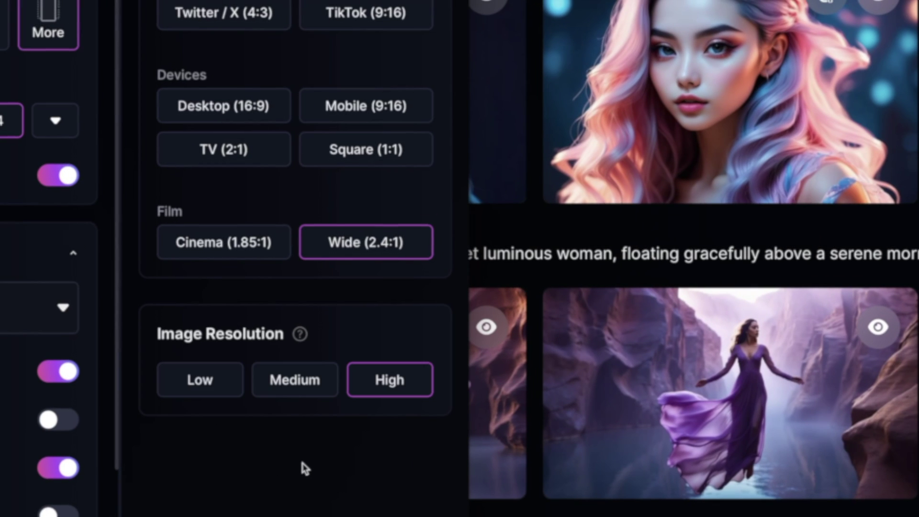
pyautogui.click(208, 381)
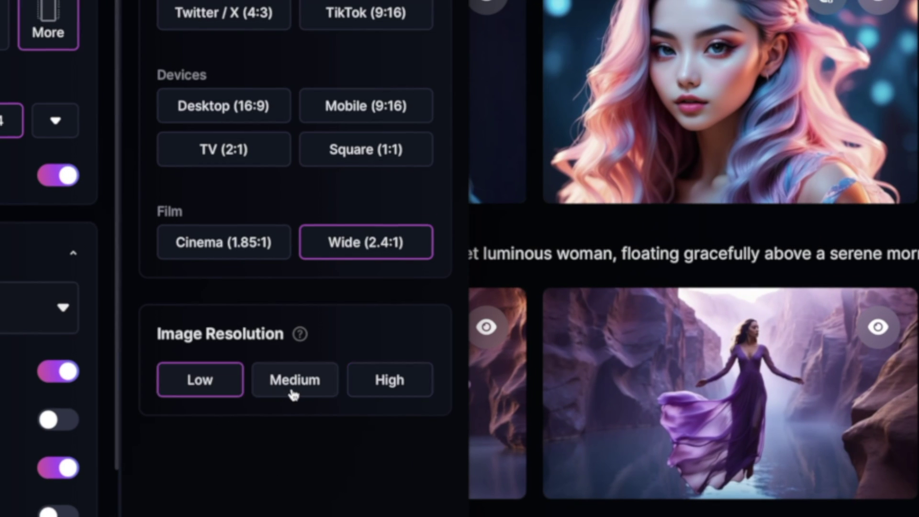
pyautogui.click(292, 390)
pyautogui.click(381, 390)
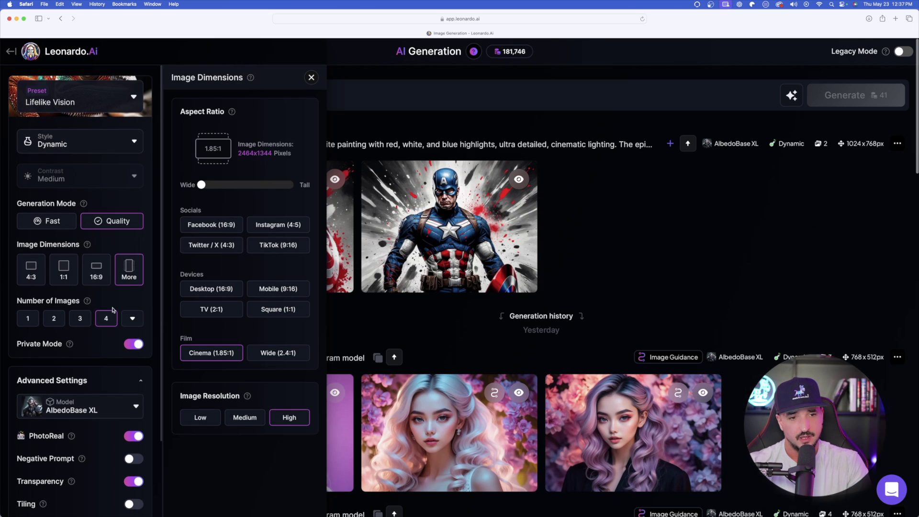
# Check the Number of Images and Model lists, leaving four images and AlbedoBase XL unchanged.
pyautogui.scroll(-3, 113, 311)
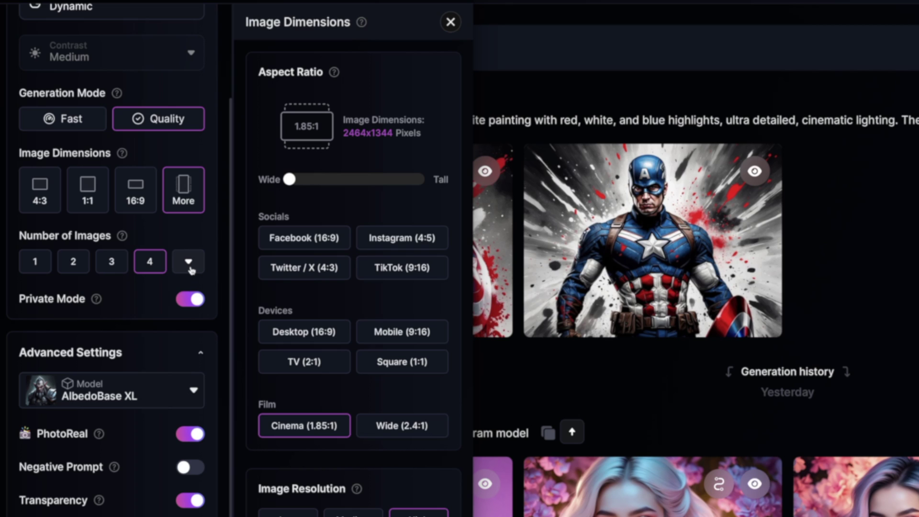
pyautogui.click(132, 241)
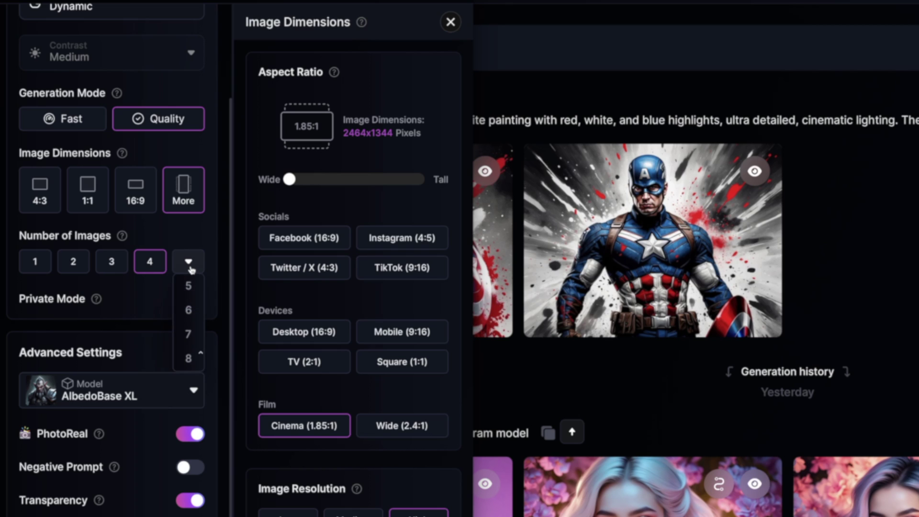
pyautogui.scroll(-1, 159, 365)
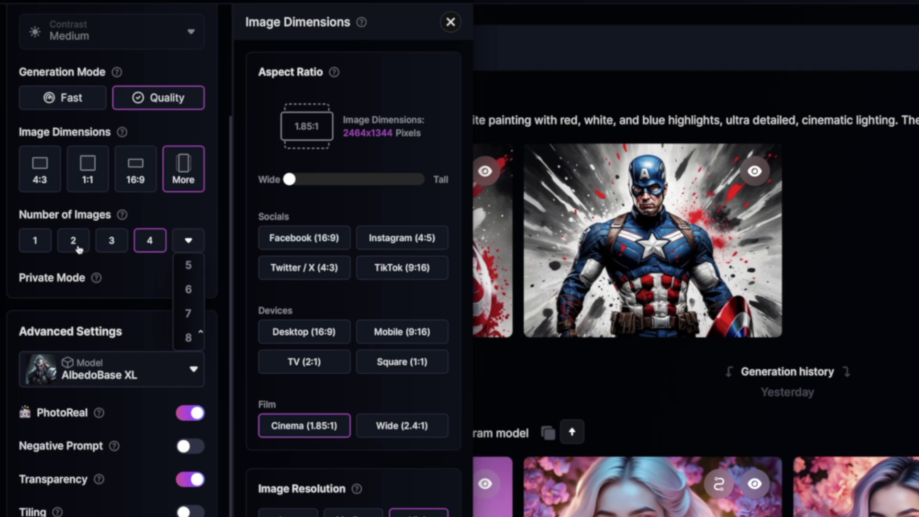
pyautogui.click(97, 280)
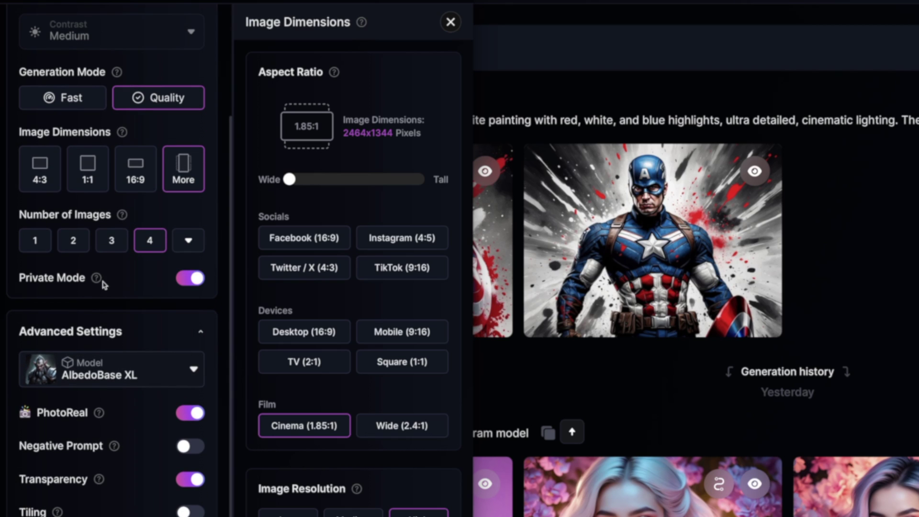
pyautogui.moveTo(98, 281)
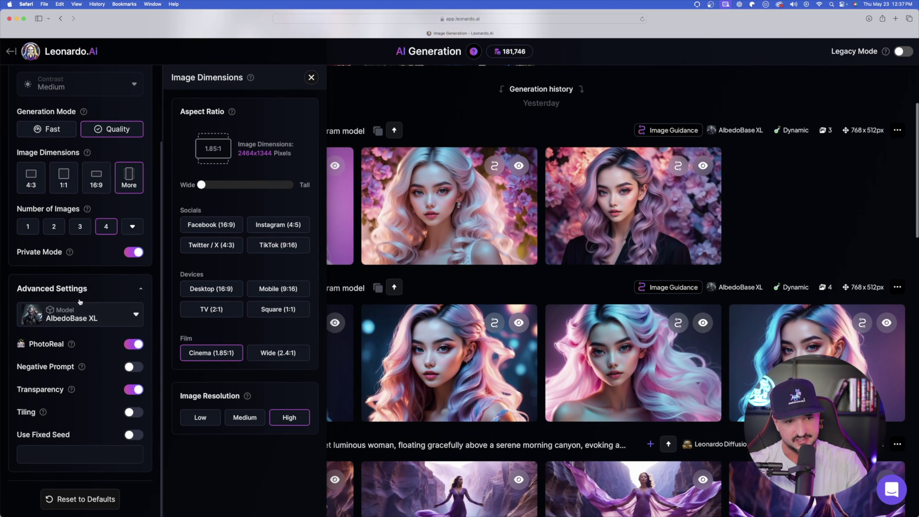
pyautogui.click(87, 314)
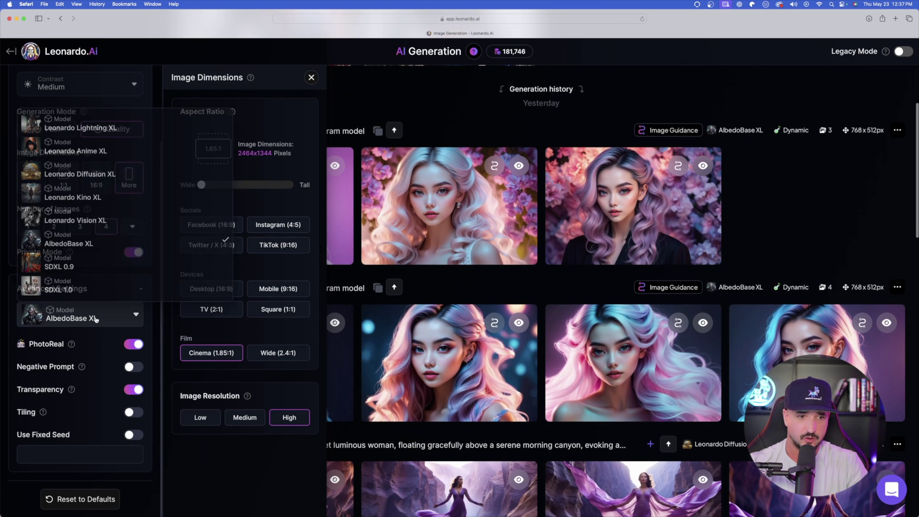
pyautogui.click(94, 318)
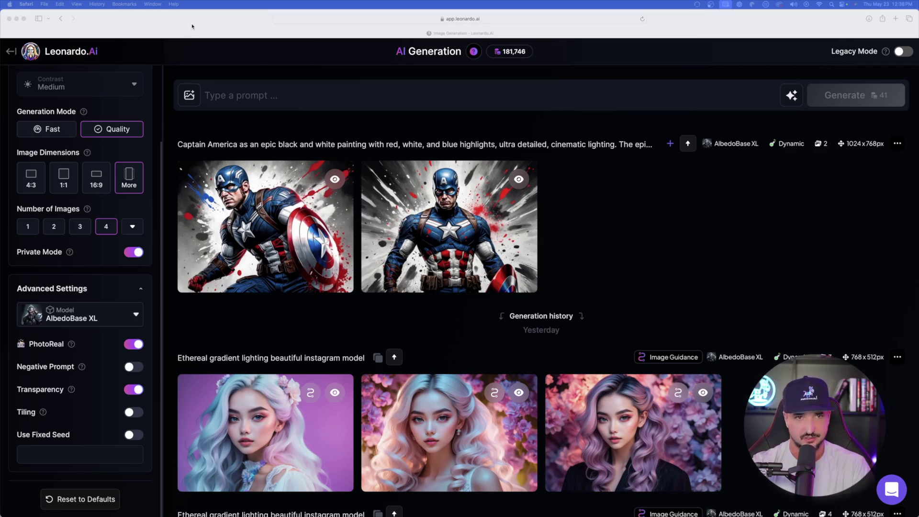
pyautogui.click(274, 97)
pyautogui.click(274, 97)
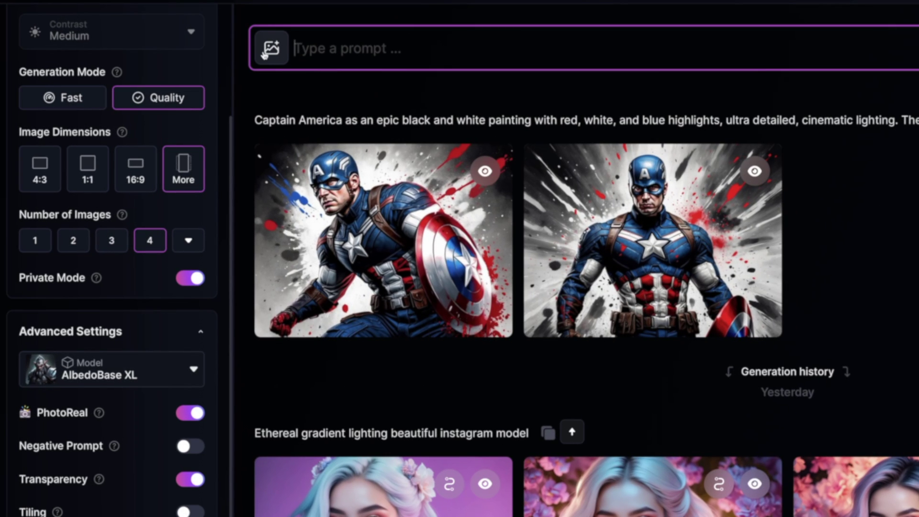
pyautogui.click(272, 49)
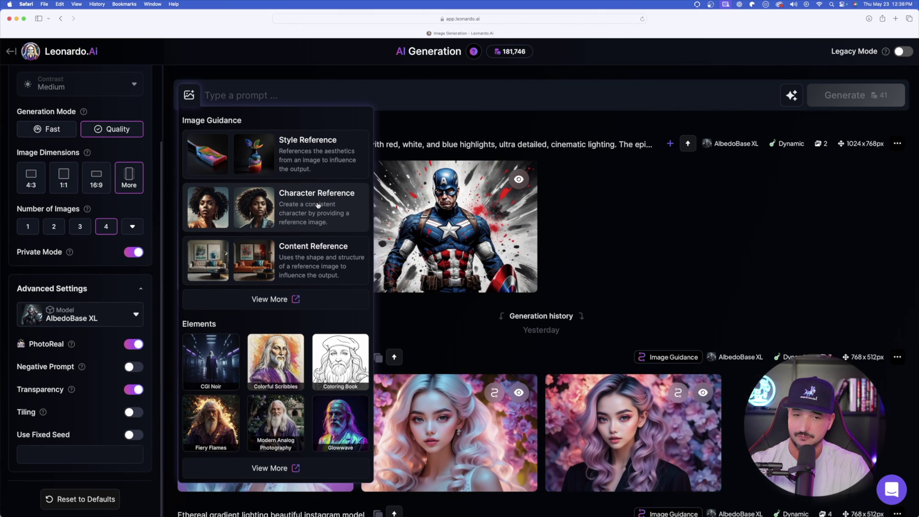
pyautogui.click(271, 299)
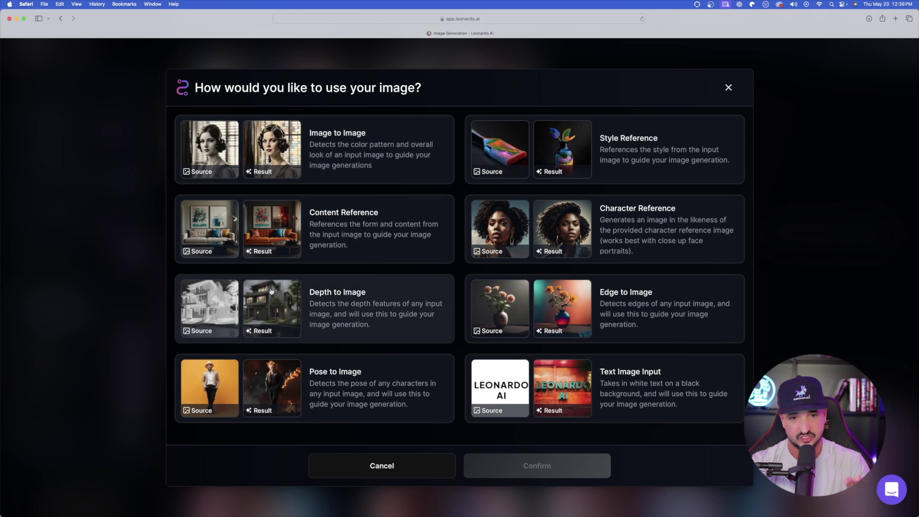
pyautogui.click(379, 461)
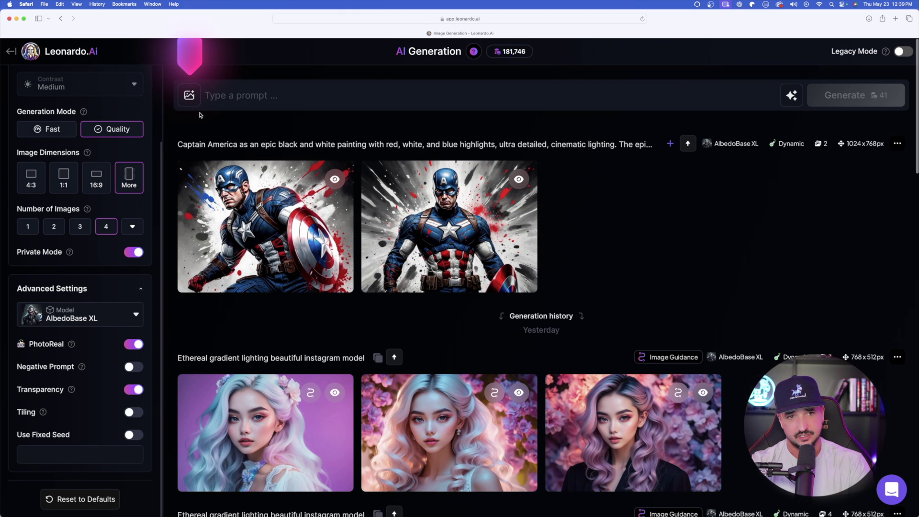
pyautogui.click(191, 96)
pyautogui.scroll(-2, 291, 292)
pyautogui.scroll(-4, 291, 292)
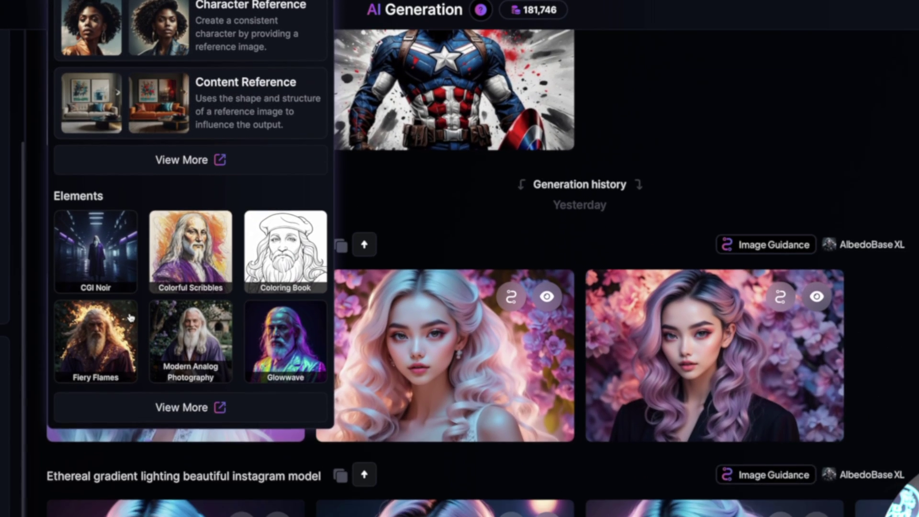
pyautogui.scroll(5, 202, 98)
pyautogui.scroll(-2, 284, 135)
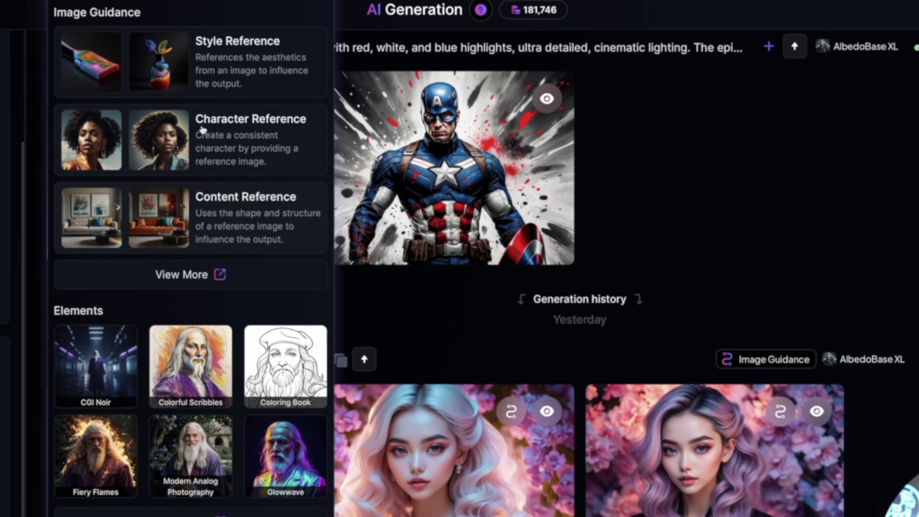
pyautogui.scroll(3, 202, 130)
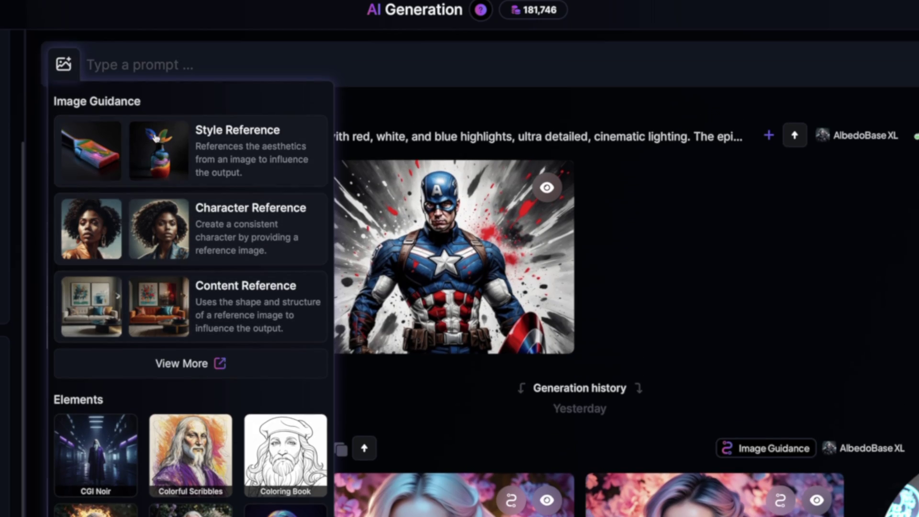
pyautogui.scroll(-1, 113, 324)
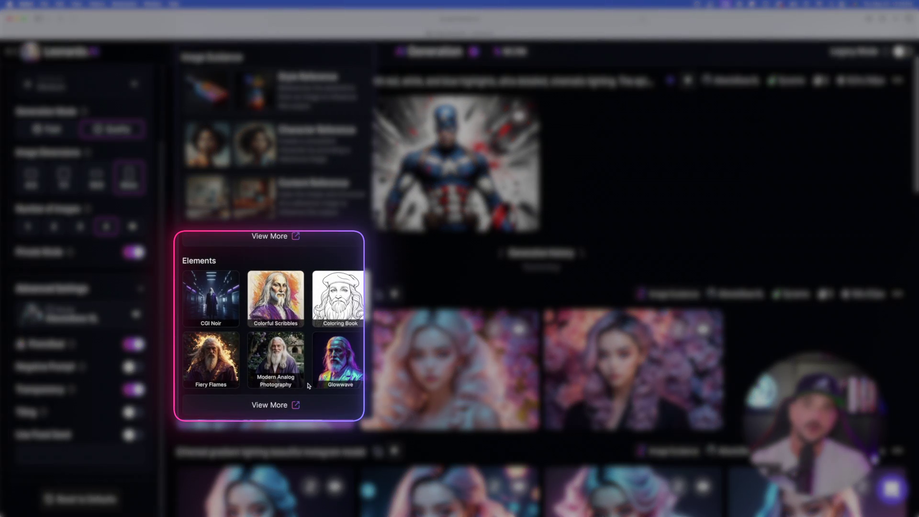
pyautogui.click(209, 326)
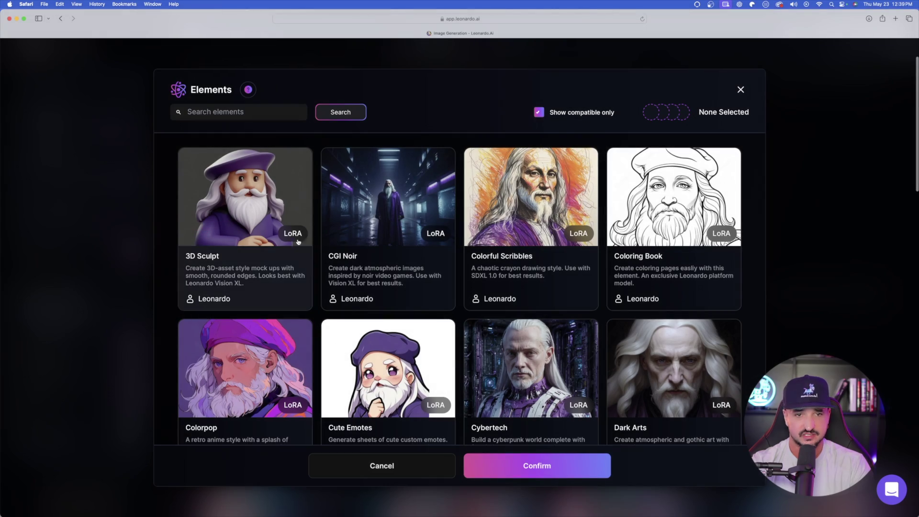
pyautogui.scroll(-15, 480, 246)
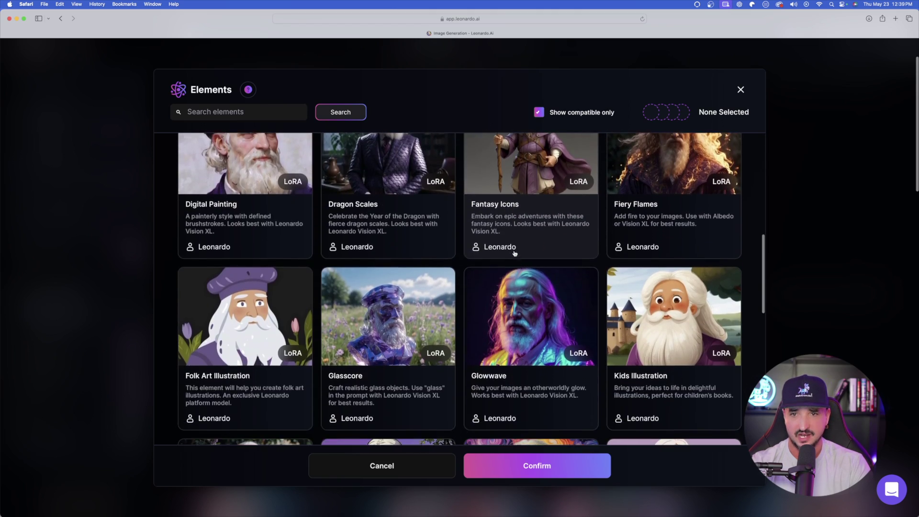
pyautogui.scroll(-3, 518, 248)
pyautogui.scroll(15, 505, 278)
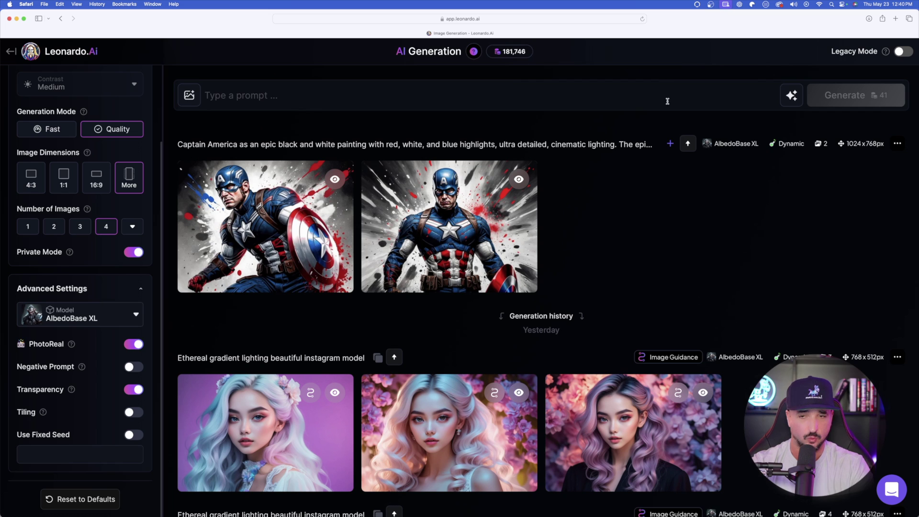
# Use New Random Prompt to get a cosmic-ocean tentacled-alien description, then generate four images.
pyautogui.click(787, 97)
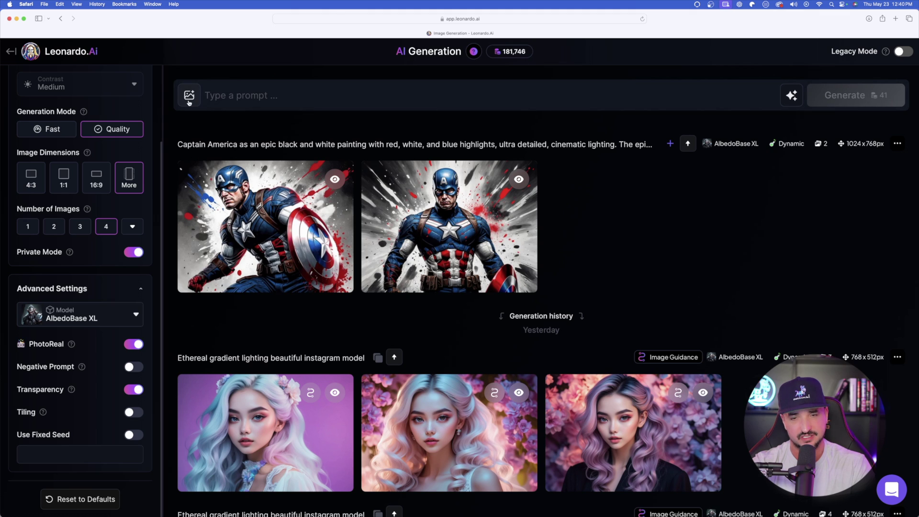
pyautogui.click(790, 96)
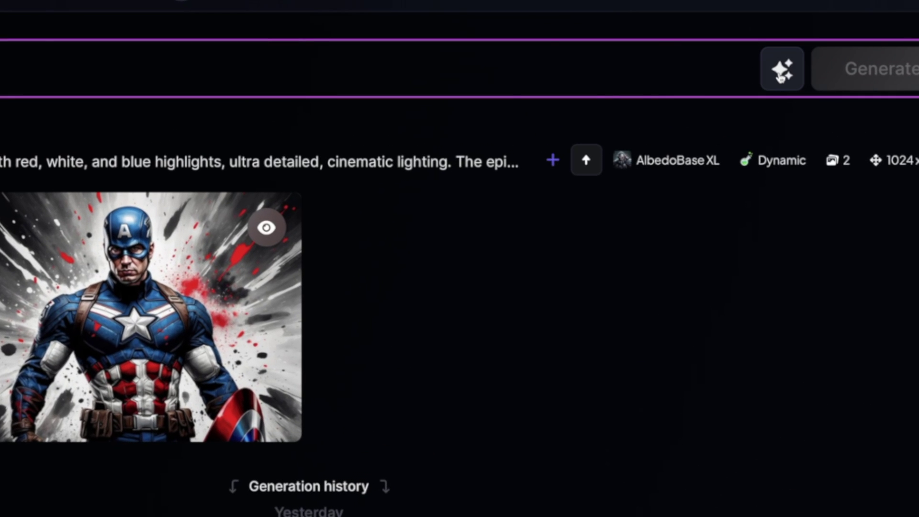
pyautogui.click(780, 76)
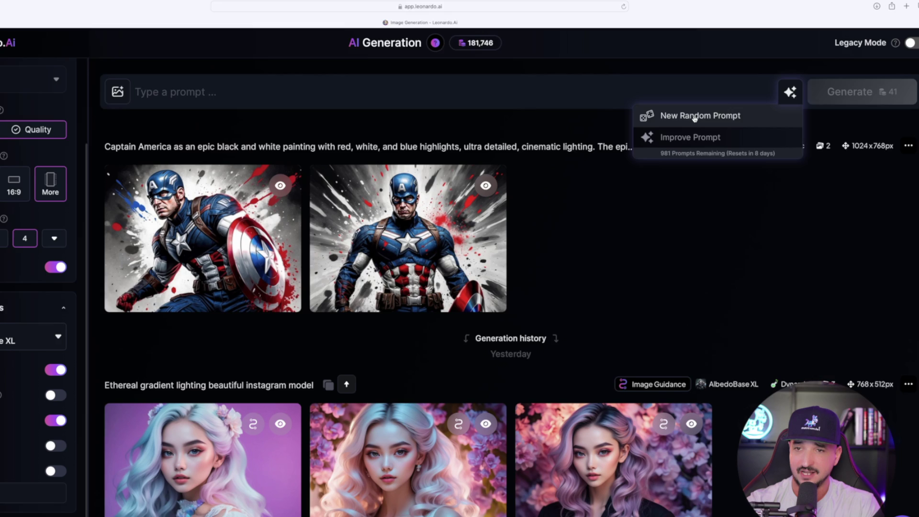
pyautogui.click(617, 124)
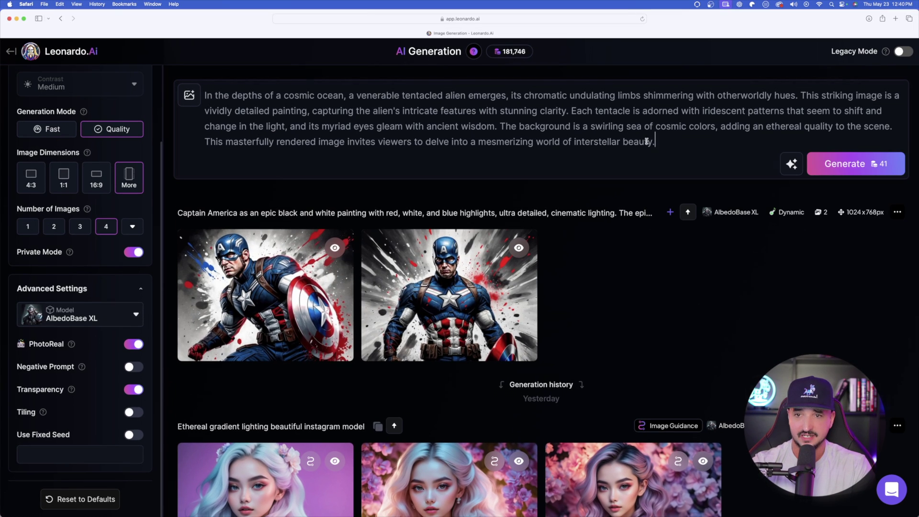
pyautogui.moveTo(646, 141); pyautogui.dragTo(242, 96)
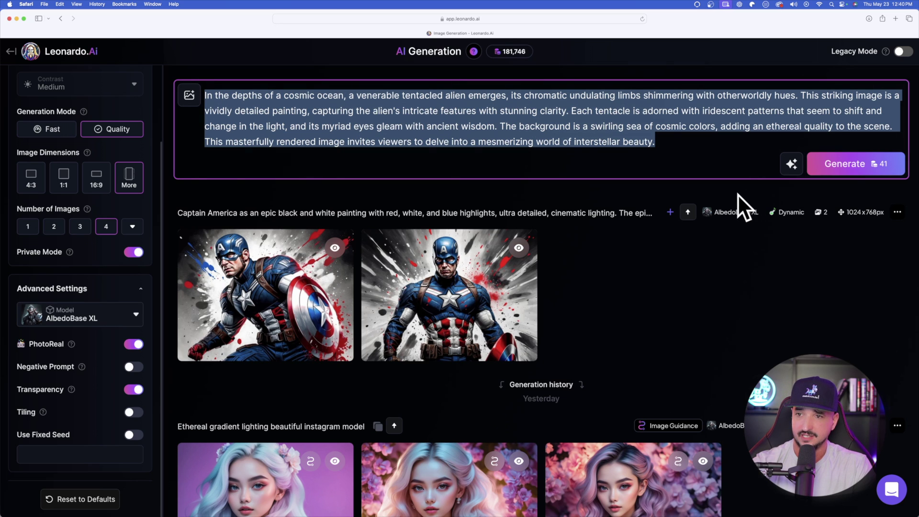
pyautogui.click(851, 167)
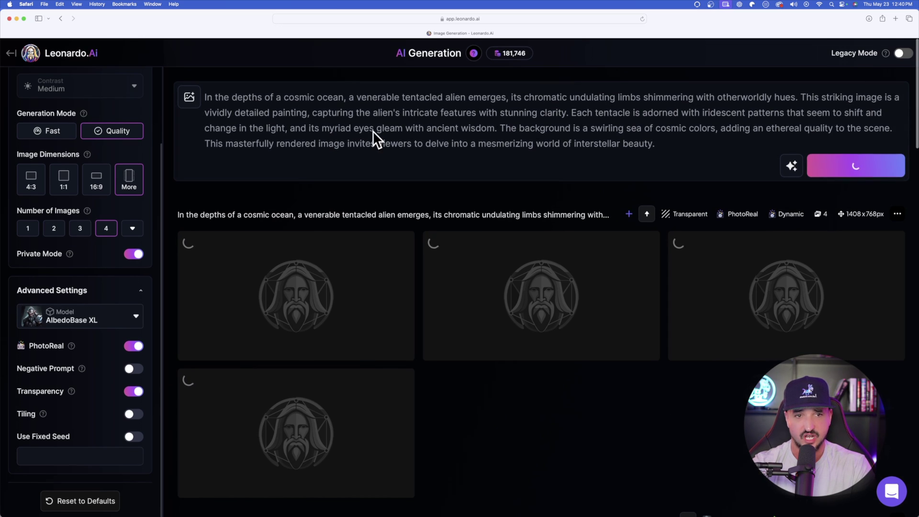
# Replace the alien prompt with the pasted ethereal instagram model description.
pyautogui.tripleClick(481, 132)
pyautogui.press('BackSpace')
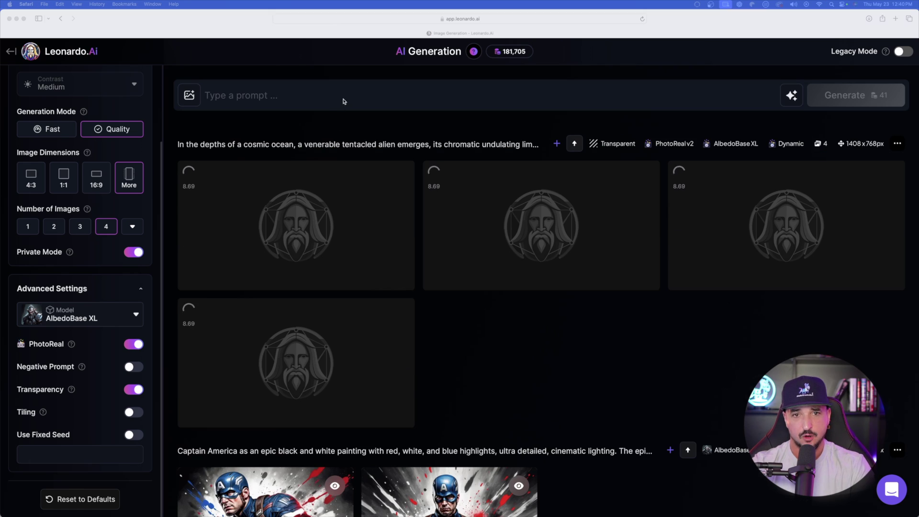
pyautogui.write('Ethereal gradient lighting beautiful instagram model')
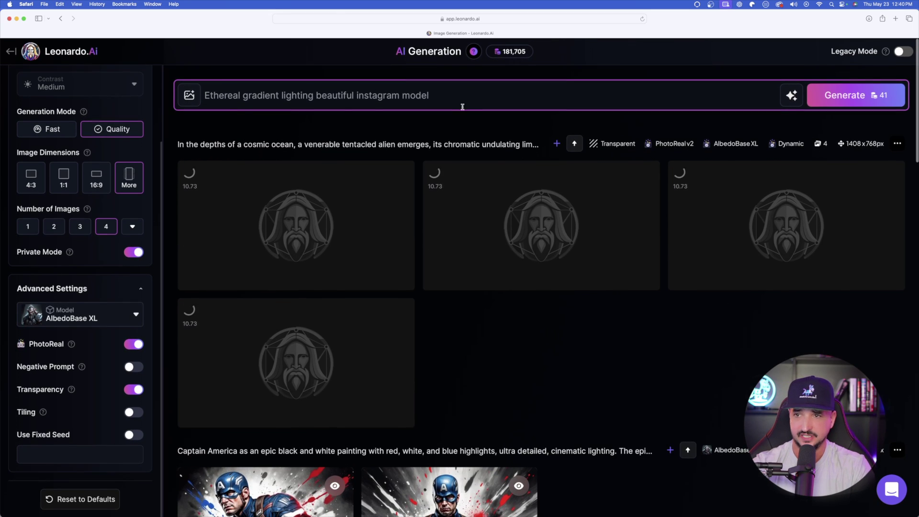
# Enrich the prompt with Improve Prompt, generate it, and view the fourth octopus image.
pyautogui.click(791, 96)
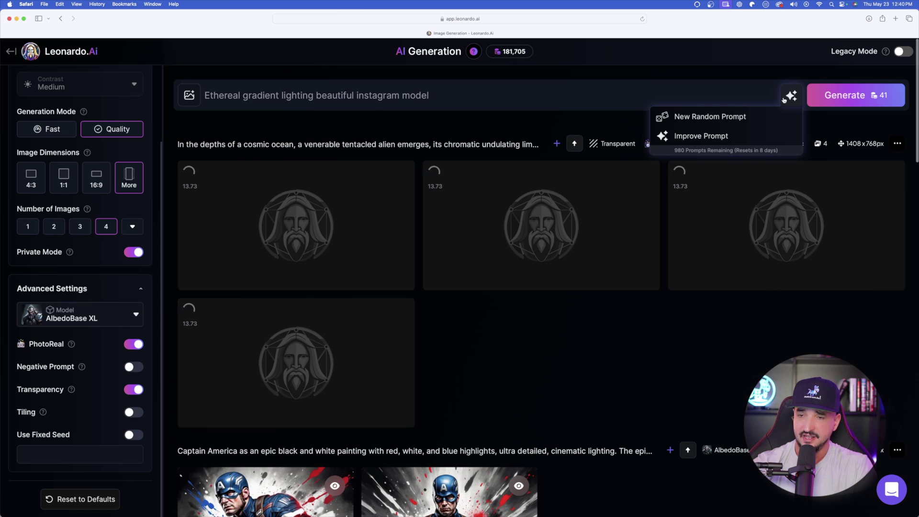
pyautogui.click(689, 136)
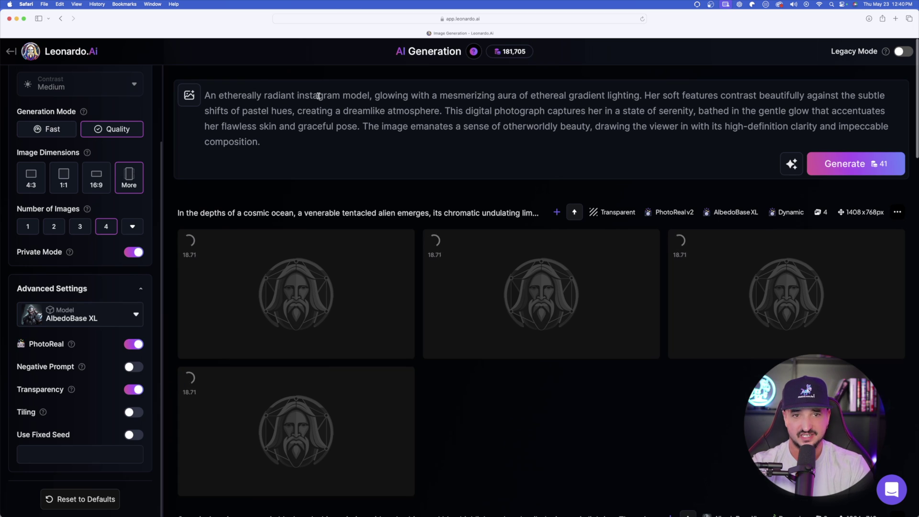
pyautogui.click(832, 164)
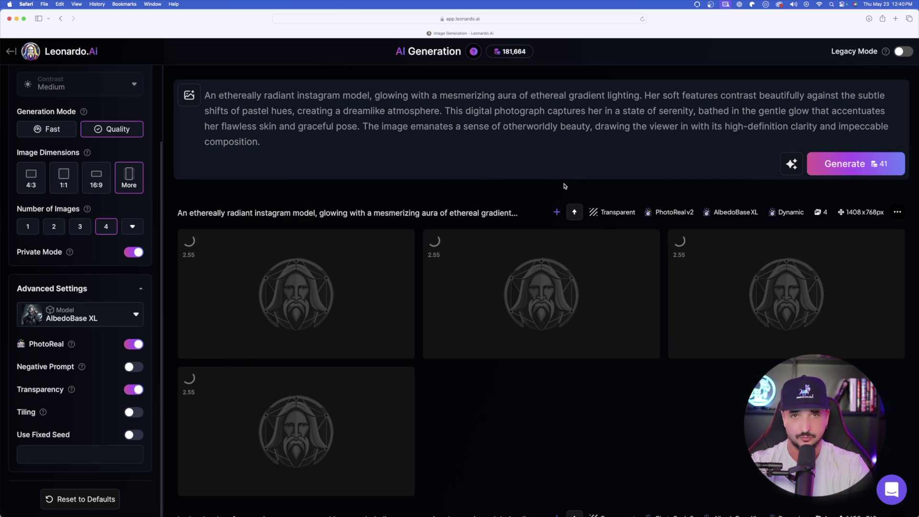
pyautogui.scroll(-10, 551, 187)
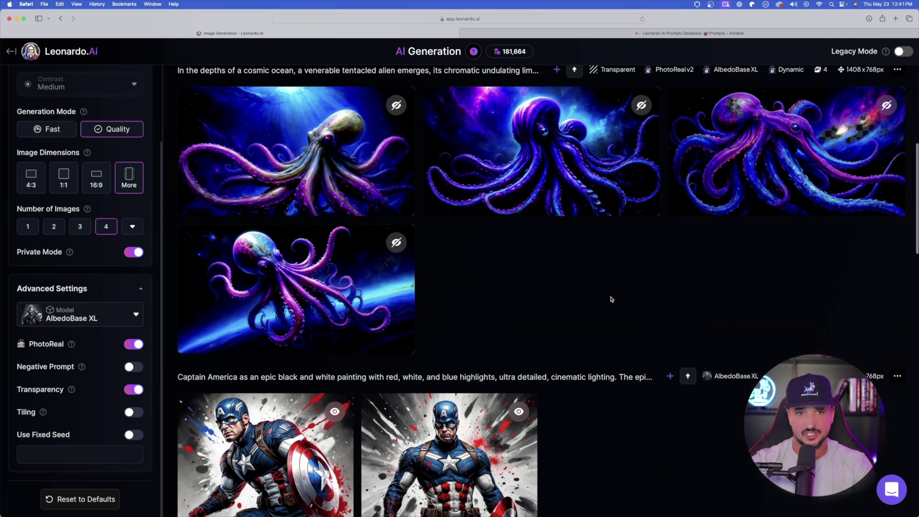
pyautogui.click(303, 266)
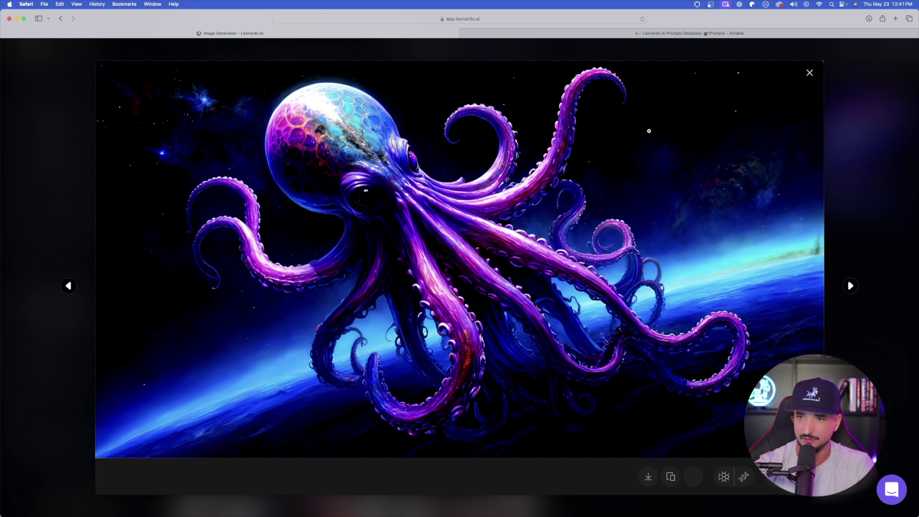
# Close the octopus previews, checking the third one, and scroll up to the new portraits.
pyautogui.click(809, 75)
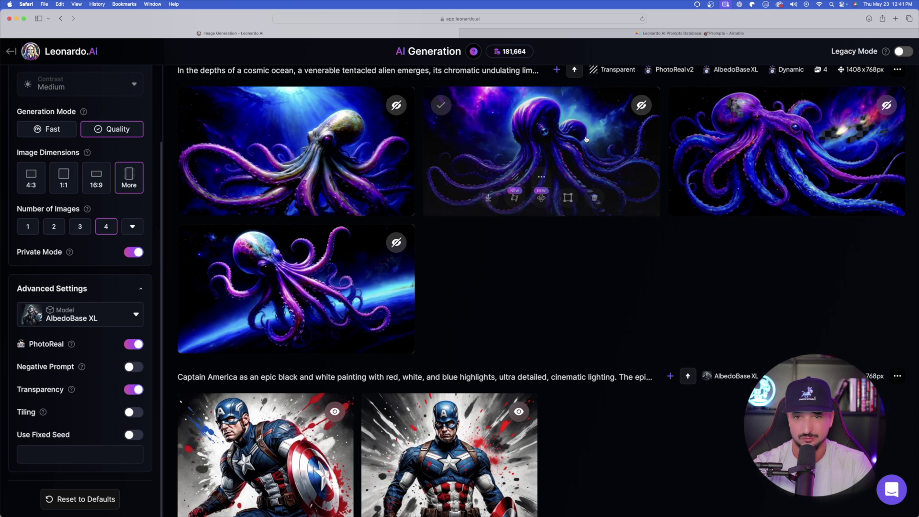
pyautogui.click(819, 142)
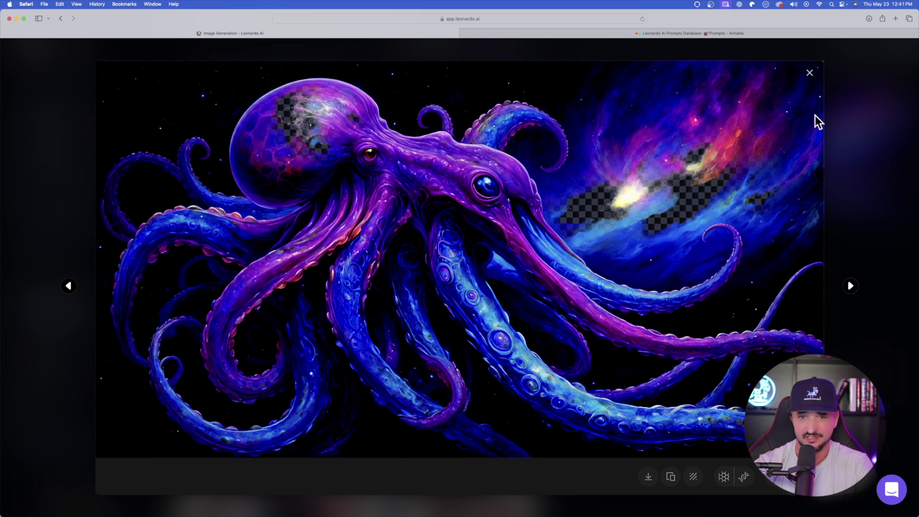
pyautogui.click(809, 72)
pyautogui.scroll(5, 453, 272)
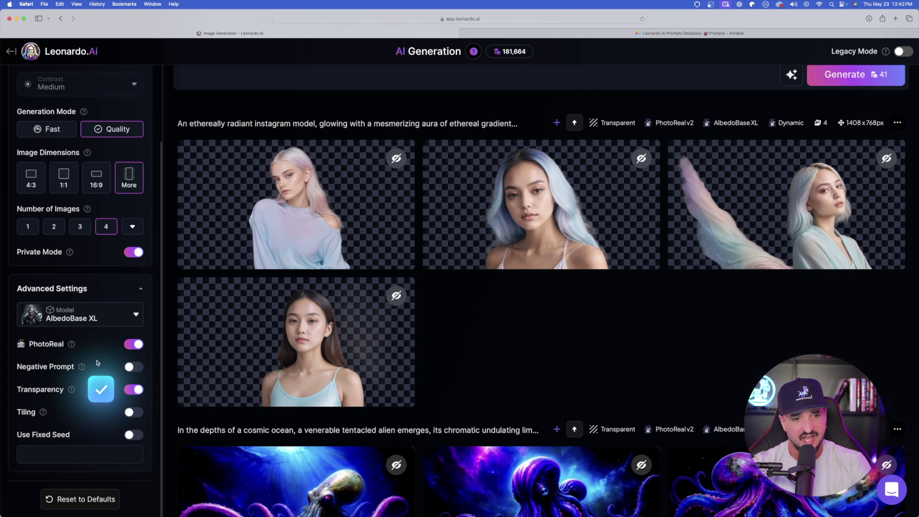
# Download the blonde model portrait, then the blue-haired model portrait, from the lightbox.
pyautogui.scroll(-1, 541, 288)
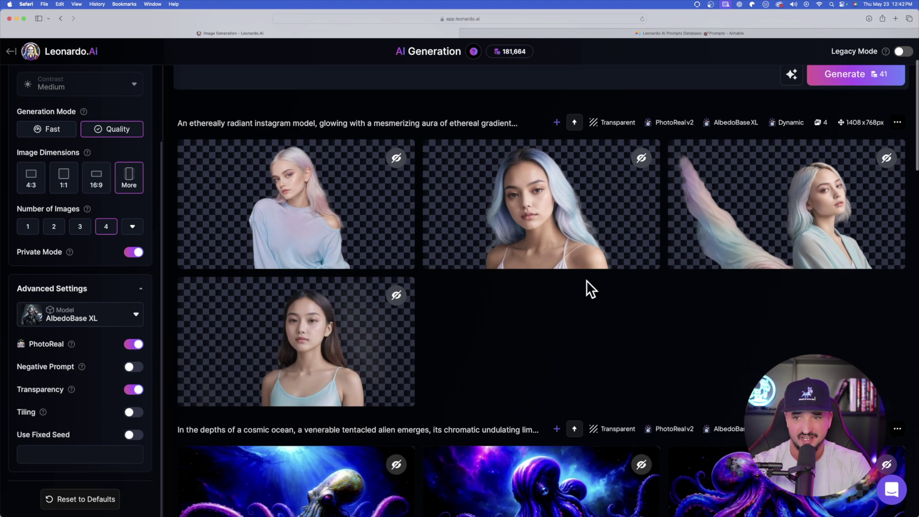
pyautogui.moveTo(502, 183)
pyautogui.click(366, 213)
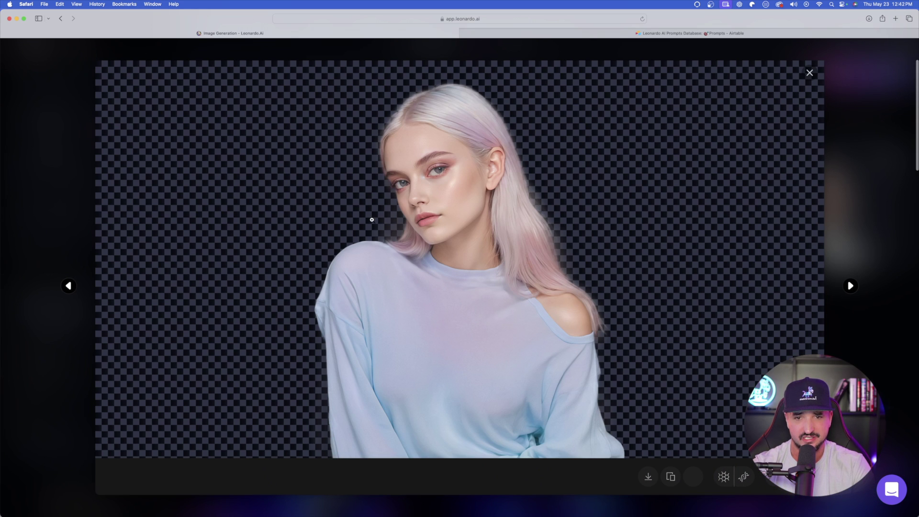
pyautogui.click(648, 477)
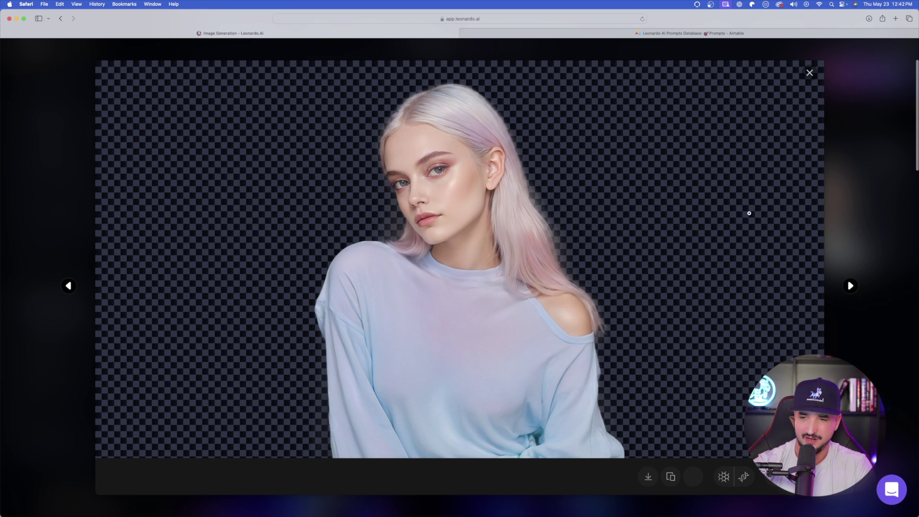
pyautogui.click(855, 209)
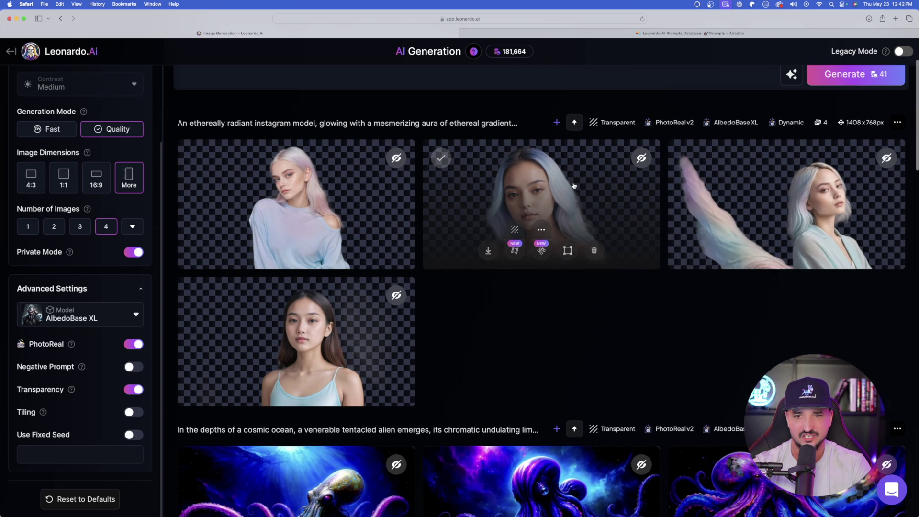
pyautogui.click(577, 268)
pyautogui.click(649, 477)
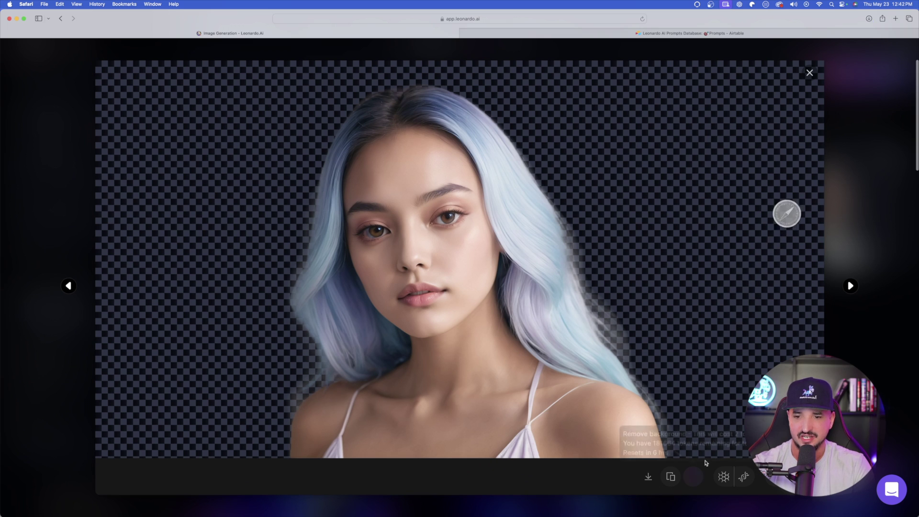
# Inspect both downloaded portrait PNGs in Preview, close them, and stretch Canva's blue square across the page.
pyautogui.click(811, 73)
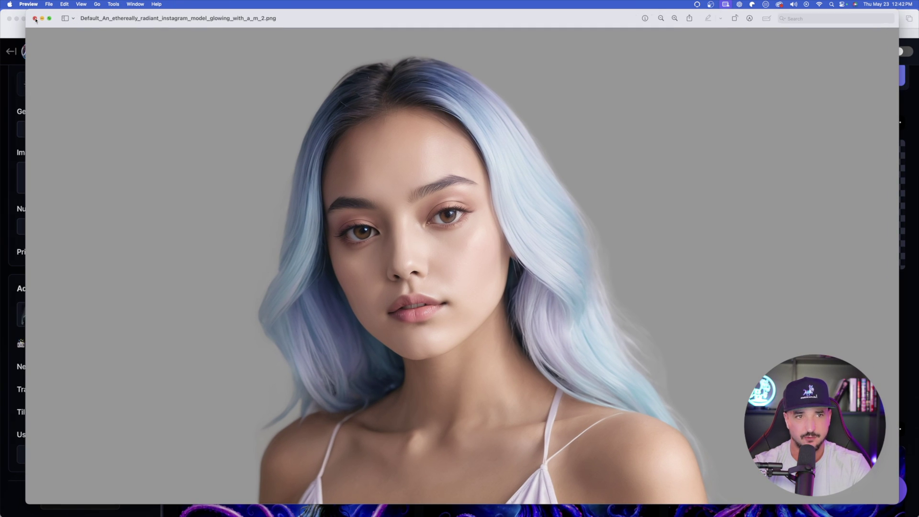
pyautogui.press('super+w')
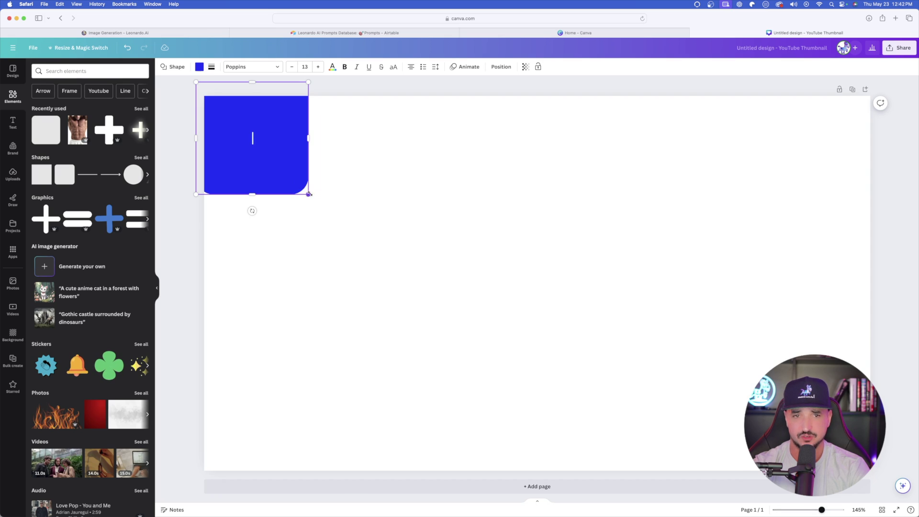
pyautogui.moveTo(308, 203); pyautogui.dragTo(868, 468)
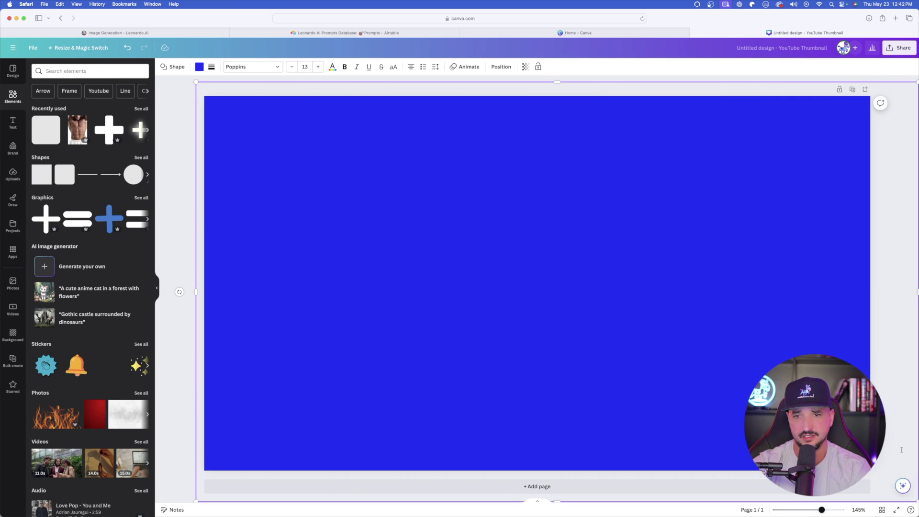
# Upload the blonde portrait PNG, add it to the page, and move it lower while enlarging it.
pyautogui.press('Escape')
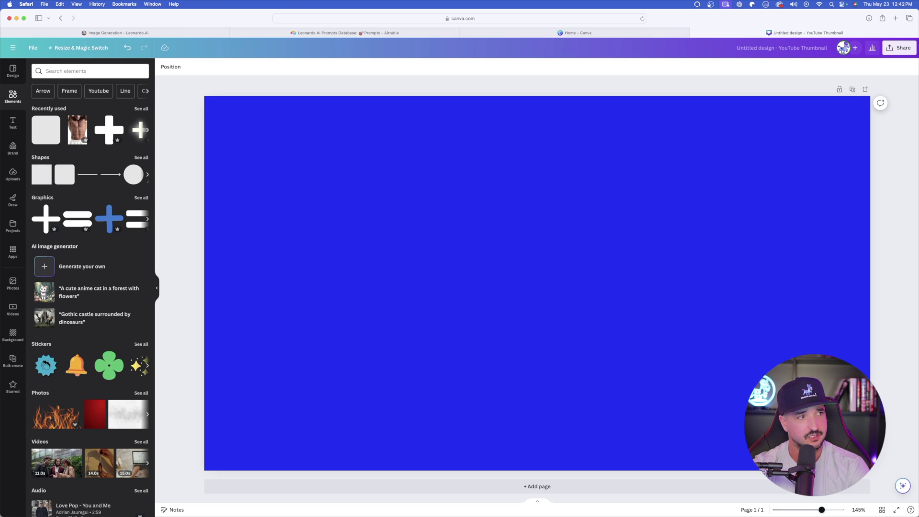
pyautogui.moveTo(376, 202); pyautogui.dragTo(96, 187)
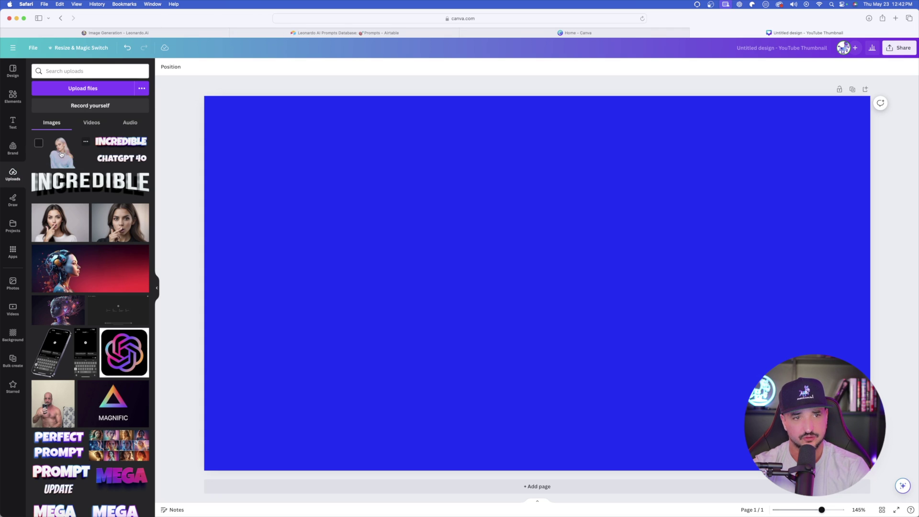
pyautogui.click(61, 155)
pyautogui.moveTo(448, 308); pyautogui.dragTo(442, 339)
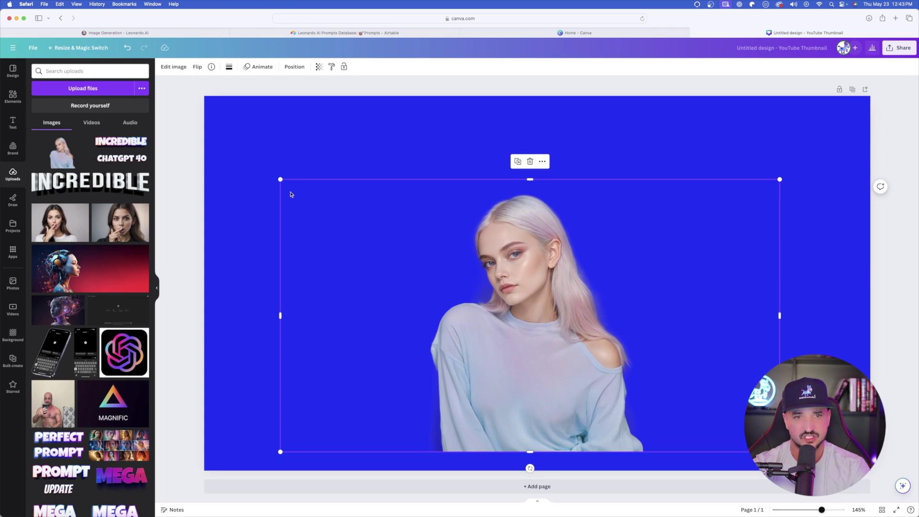
pyautogui.moveTo(280, 180); pyautogui.dragTo(251, 141)
# Try several colours on the full-page background, settling on the blue-purple gradient.
pyautogui.click(281, 127)
pyautogui.press('Delete')
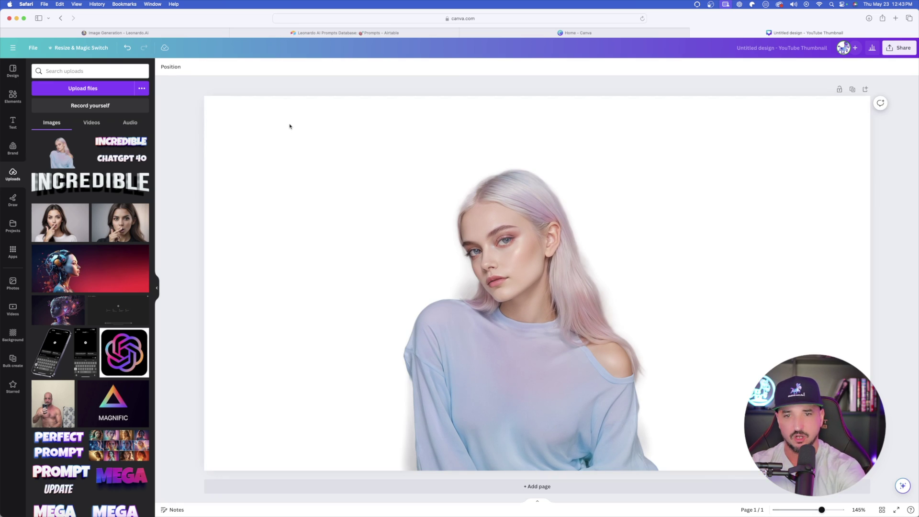
pyautogui.press('super+z')
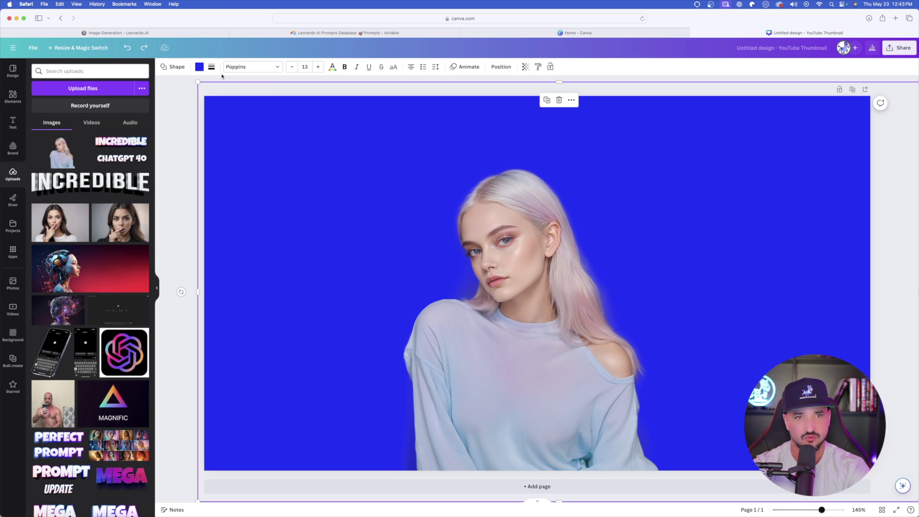
pyautogui.click(202, 68)
pyautogui.click(139, 166)
pyautogui.click(121, 186)
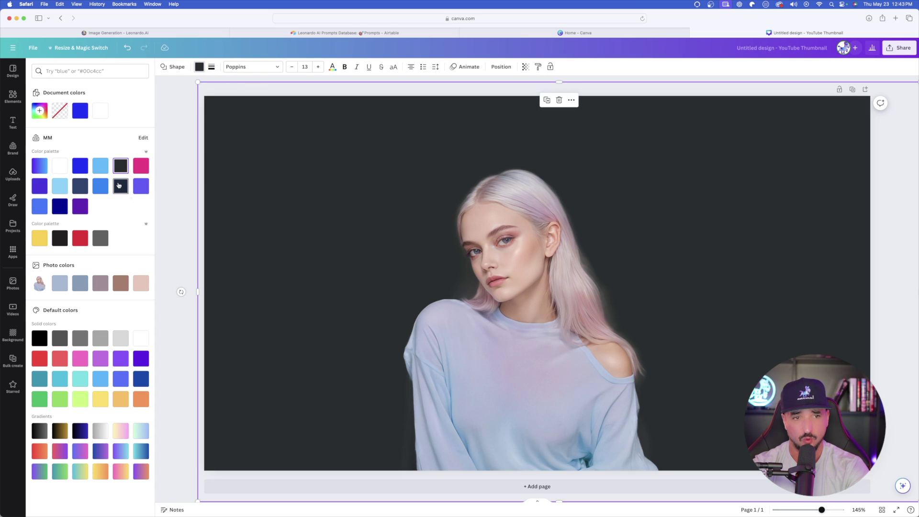
pyautogui.click(81, 207)
pyautogui.click(60, 206)
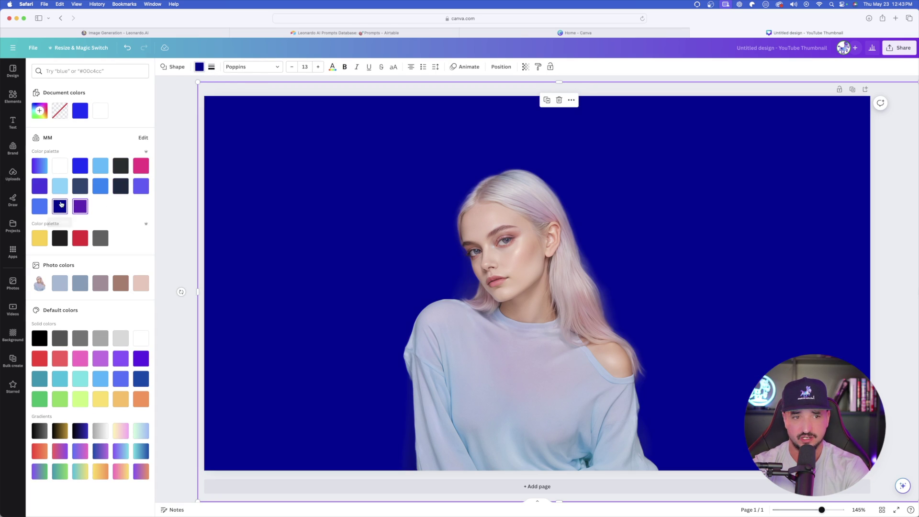
pyautogui.click(61, 188)
pyautogui.click(40, 185)
pyautogui.click(42, 163)
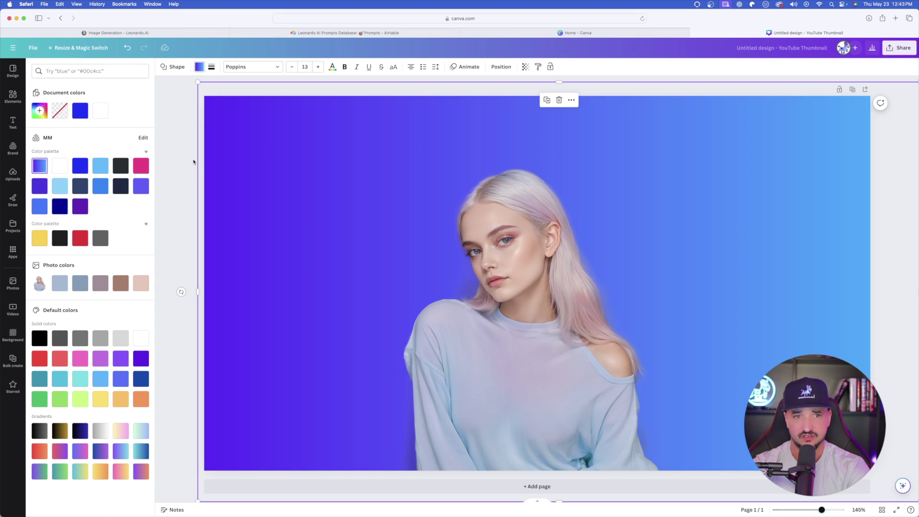
pyautogui.press('Escape')
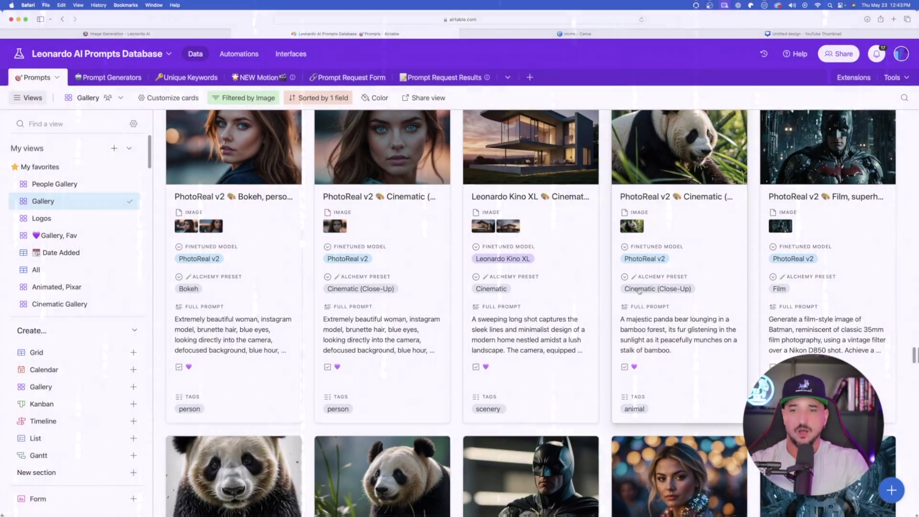
pyautogui.scroll(-4, 583, 291)
pyautogui.scroll(-5, 582, 290)
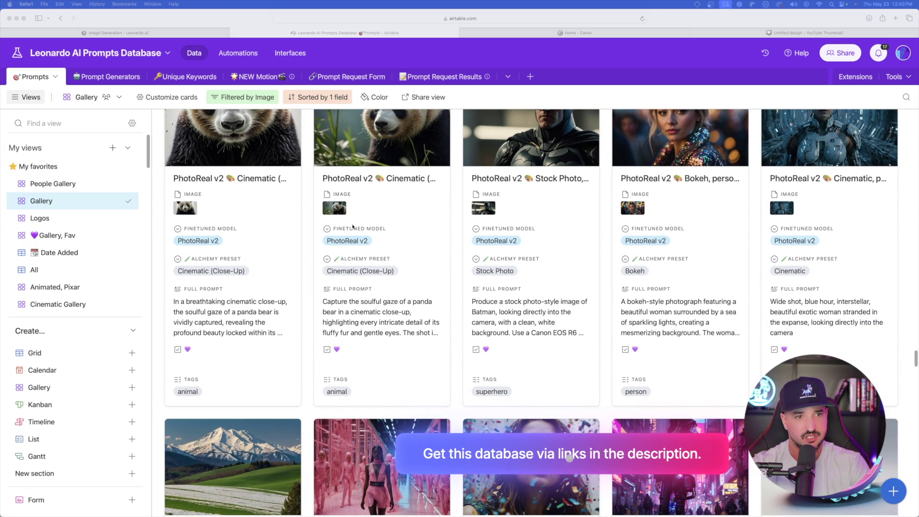
pyautogui.scroll(4, 425, 281)
pyautogui.scroll(-6, 539, 213)
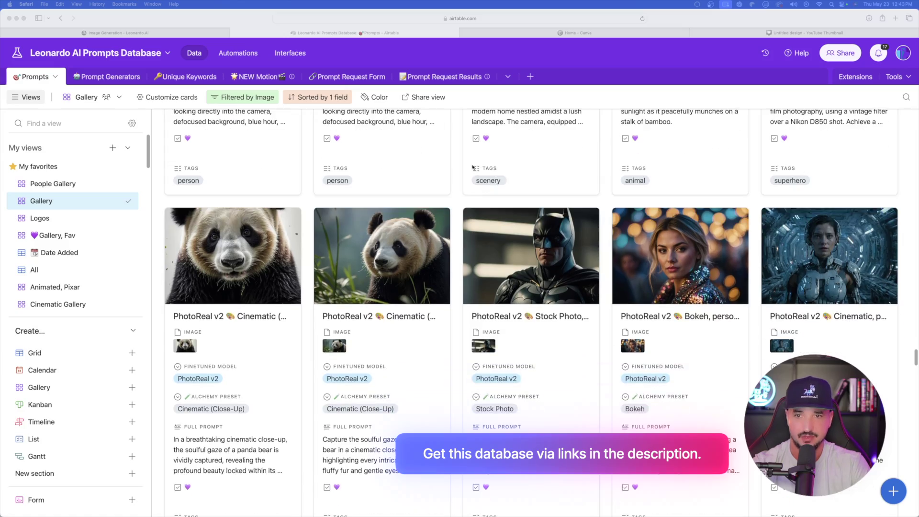
pyautogui.scroll(-15, 539, 213)
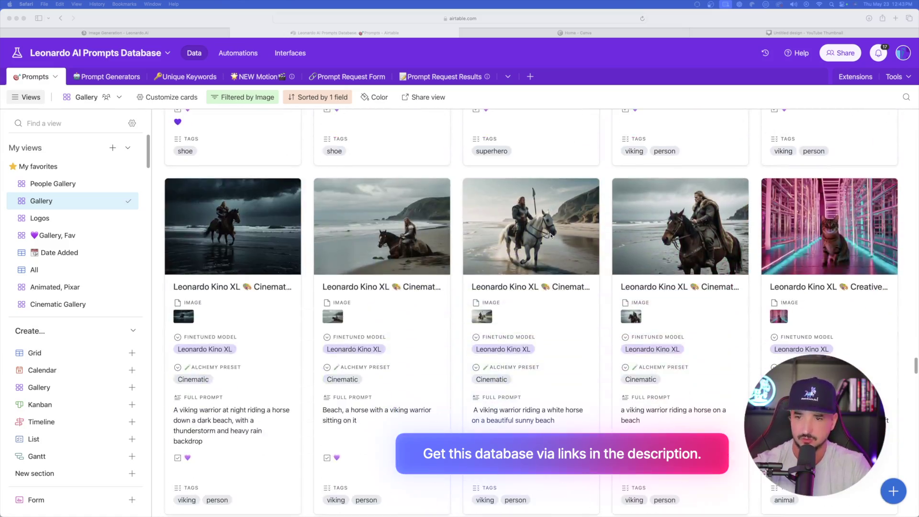
pyautogui.scroll(-15, 518, 245)
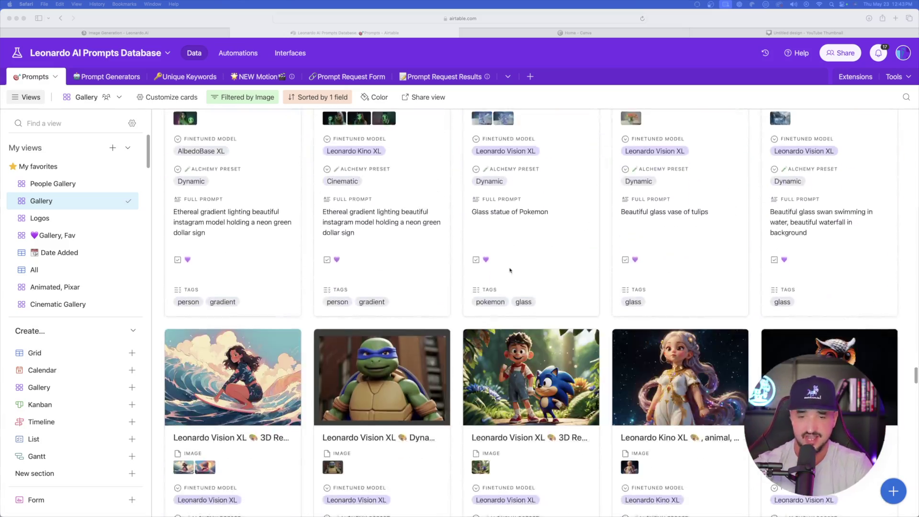
pyautogui.scroll(-15, 489, 260)
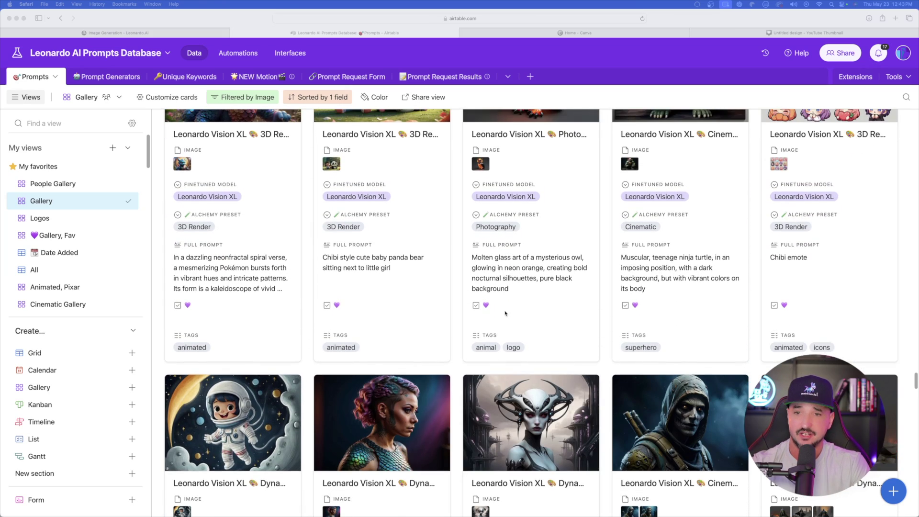
pyautogui.scroll(-10, 507, 312)
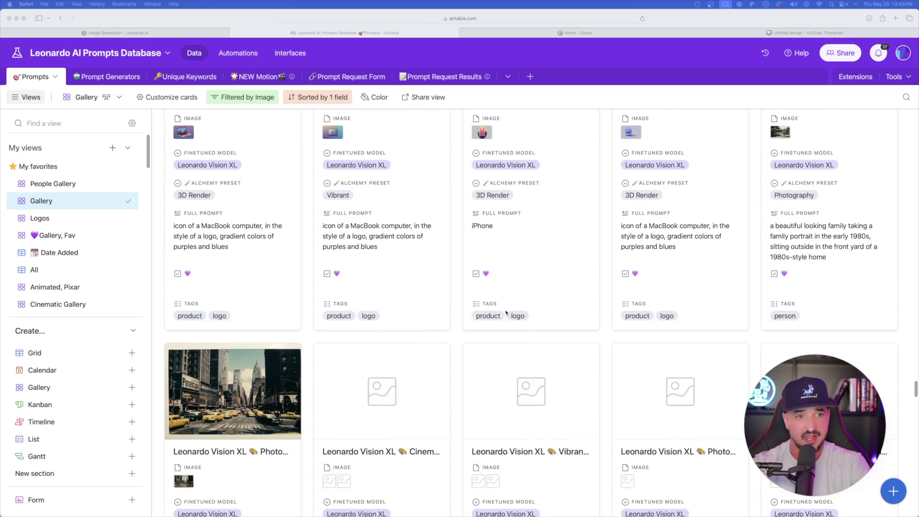
pyautogui.scroll(-10, 95, 201)
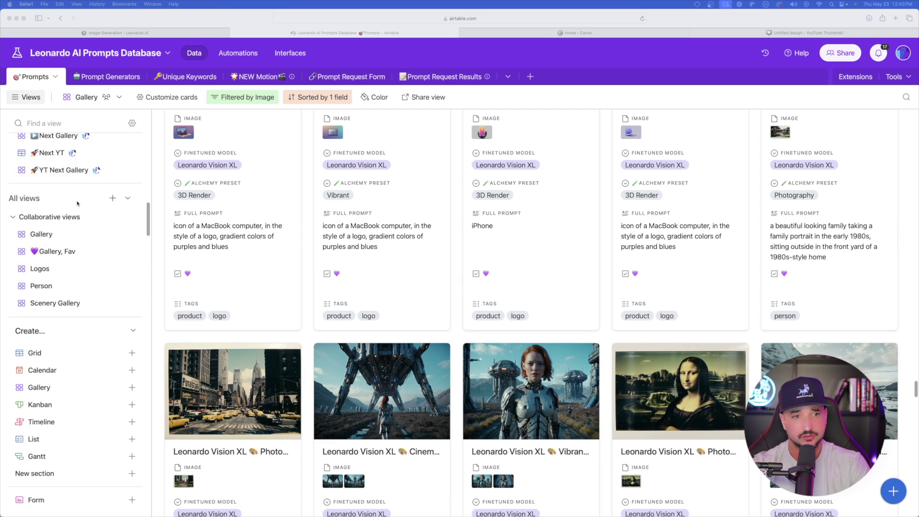
# Browse the Cinematic, Animated Pixar and Scenery Gallery views of the prompt database.
pyautogui.scroll(5, 57, 198)
pyautogui.click(57, 167)
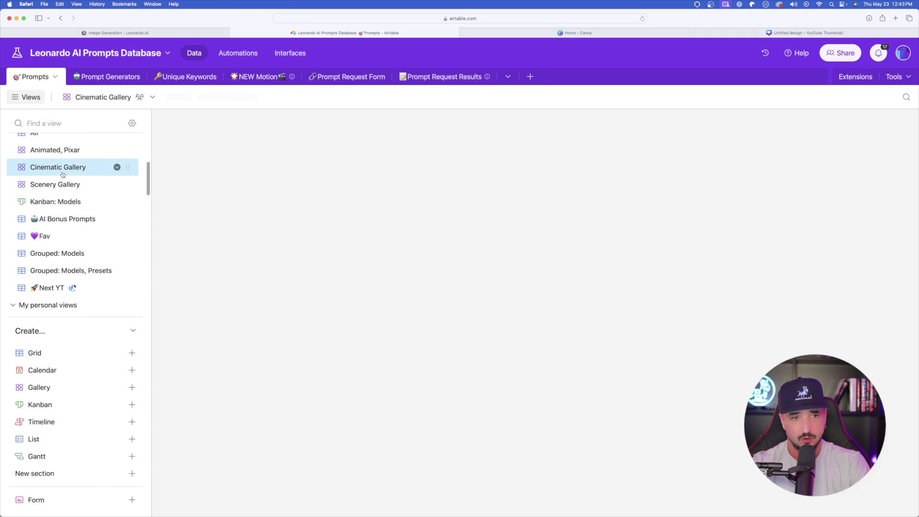
pyautogui.click(55, 149)
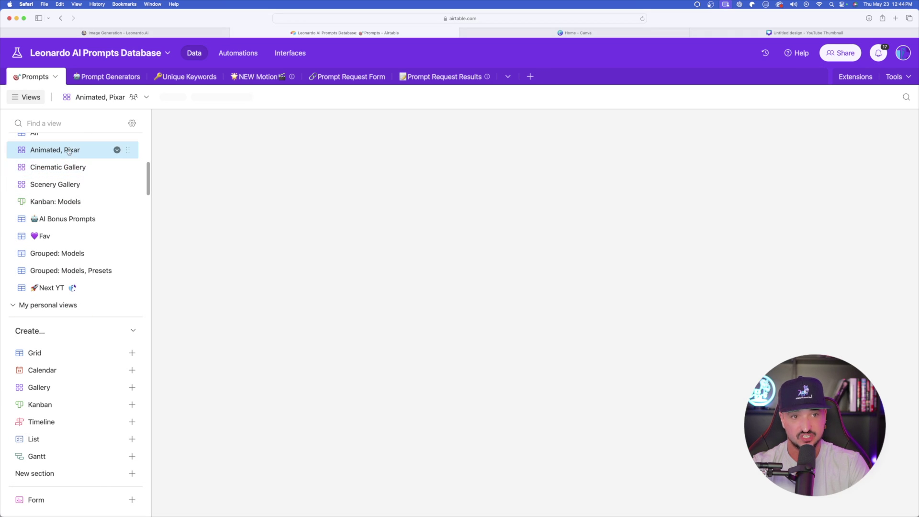
pyautogui.scroll(-5, 484, 287)
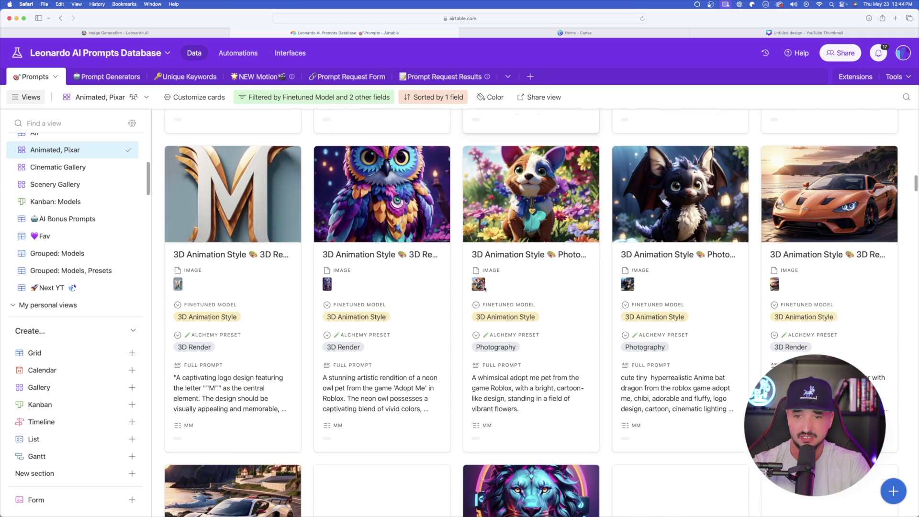
pyautogui.click(54, 184)
pyautogui.scroll(-2, 433, 289)
pyautogui.scroll(-10, 432, 290)
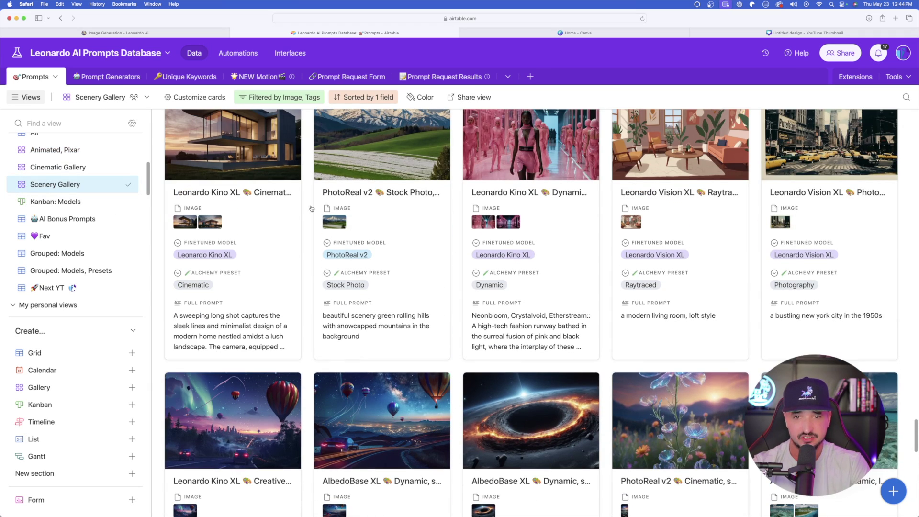
pyautogui.scroll(3, 91, 205)
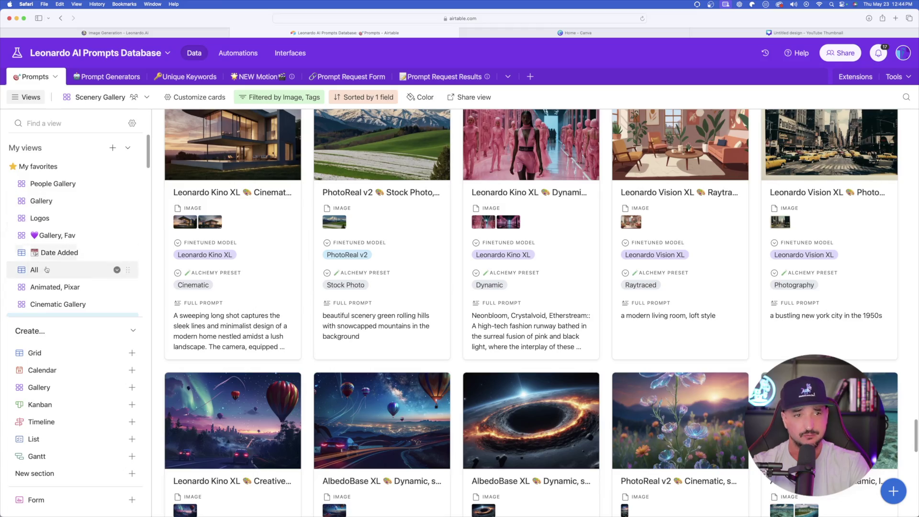
pyautogui.scroll(-2, 64, 239)
# Show all prompt records in the grid view and scroll through them.
pyautogui.click(64, 237)
pyautogui.scroll(-4, 488, 318)
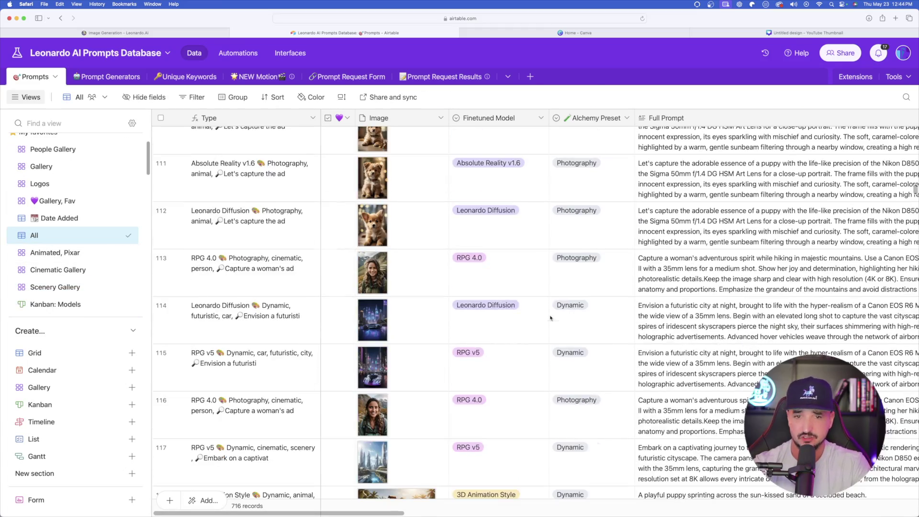
pyautogui.hscroll(5, 524, 308)
pyautogui.hscroll(-5, 536, 308)
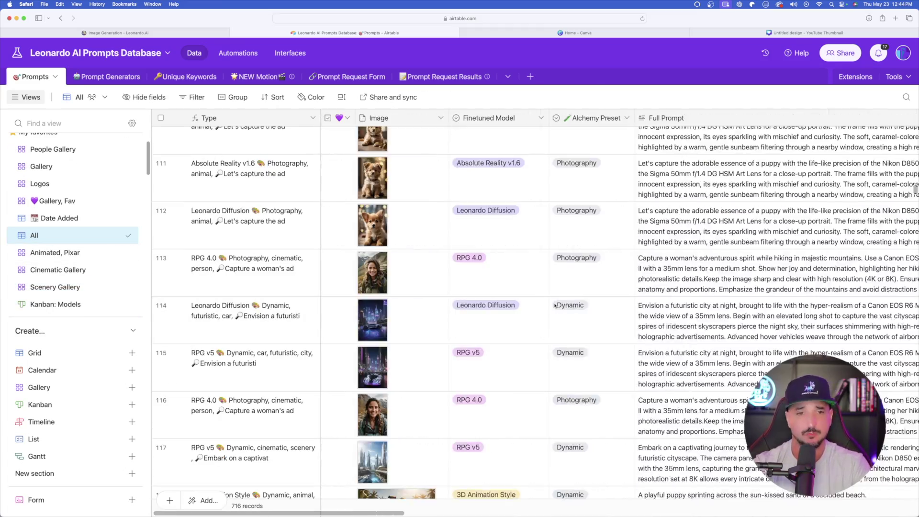
pyautogui.scroll(-7, 561, 308)
pyautogui.scroll(-10, 561, 308)
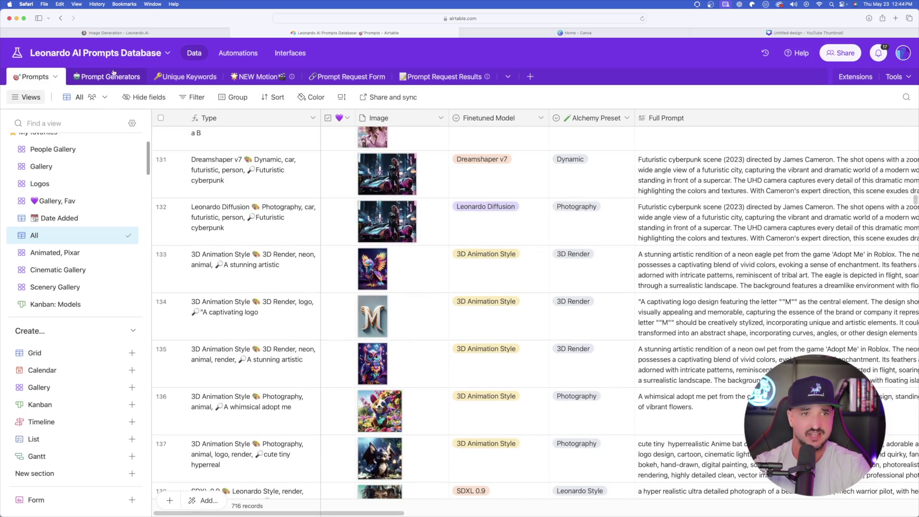
# Open the Prompt Generators table as a Kanban board grouped by category.
pyautogui.click(99, 77)
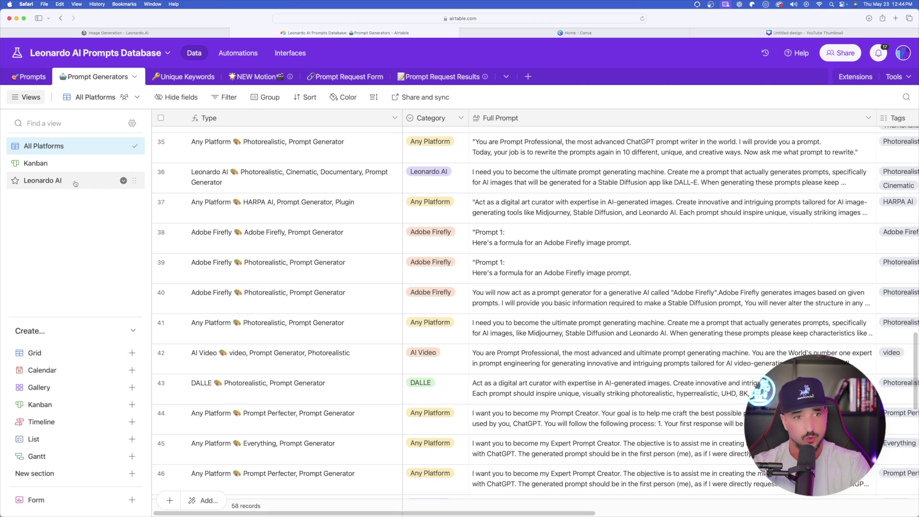
pyautogui.click(36, 163)
pyautogui.hscroll(3, 508, 263)
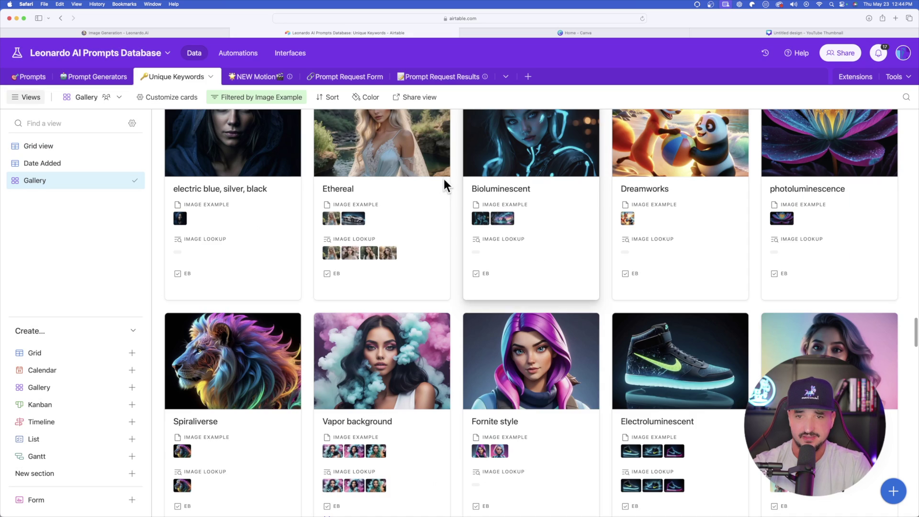
pyautogui.scroll(5, 444, 179)
pyautogui.scroll(-9, 429, 155)
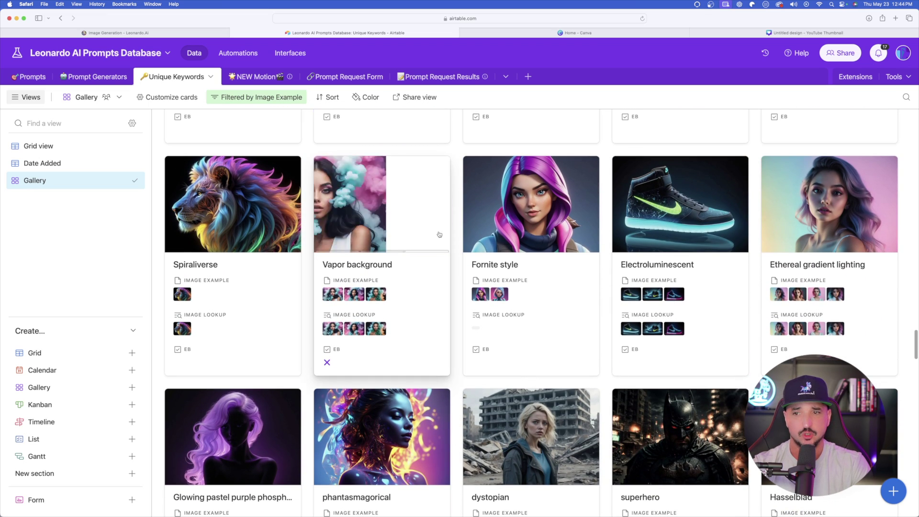
# Open the Ethereal gradient lighting keyword record and view its first example image full size.
pyautogui.scroll(4, 438, 225)
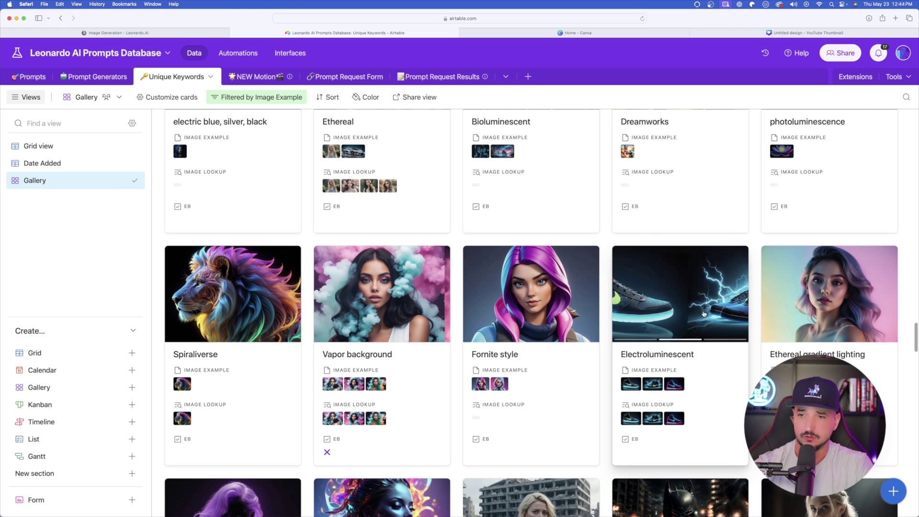
pyautogui.click(778, 273)
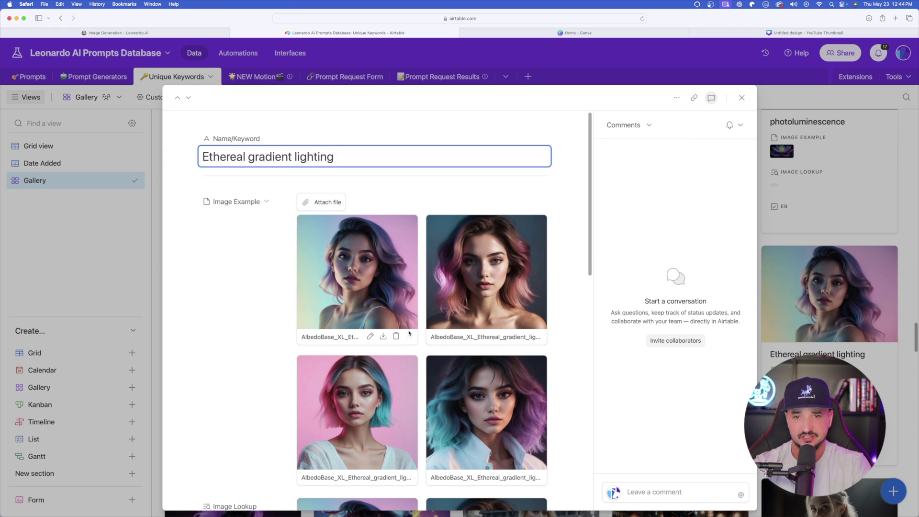
pyautogui.scroll(-6, 355, 330)
pyautogui.scroll(8, 356, 331)
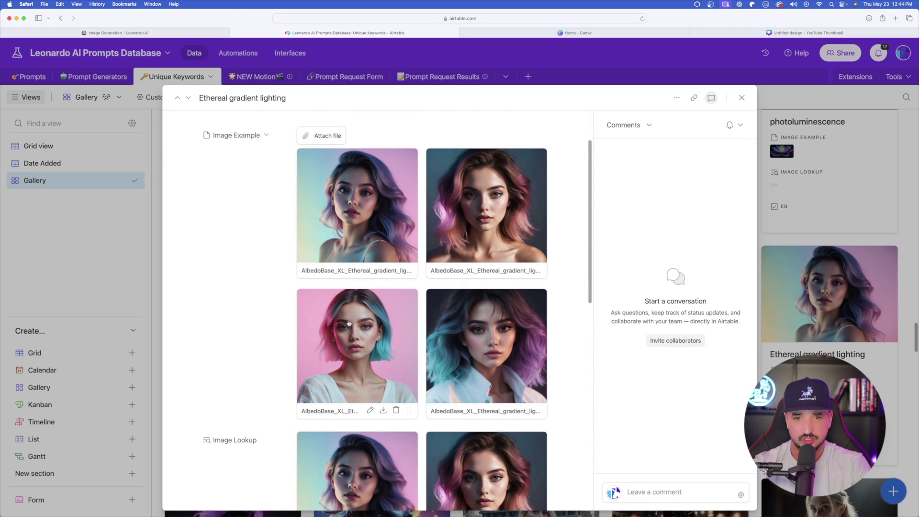
pyautogui.scroll(-3, 356, 330)
pyautogui.tripleClick(240, 156)
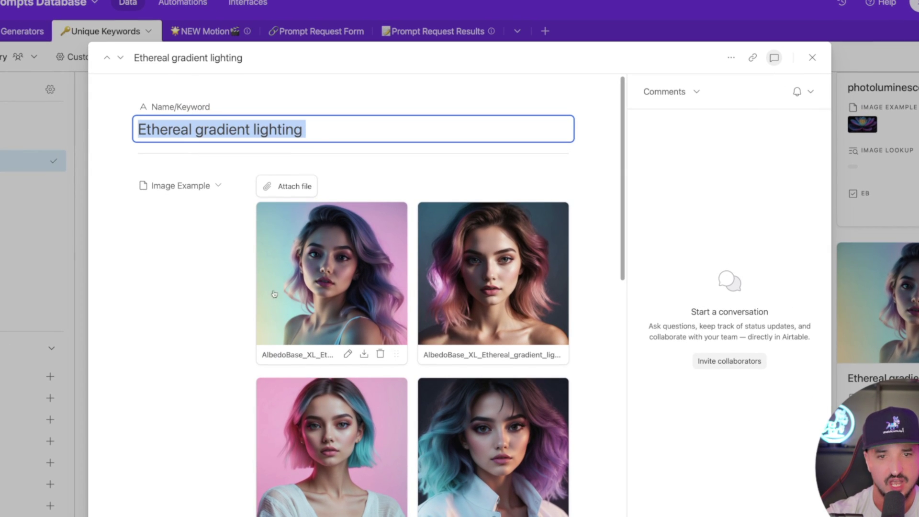
pyautogui.click(292, 292)
pyautogui.click(747, 209)
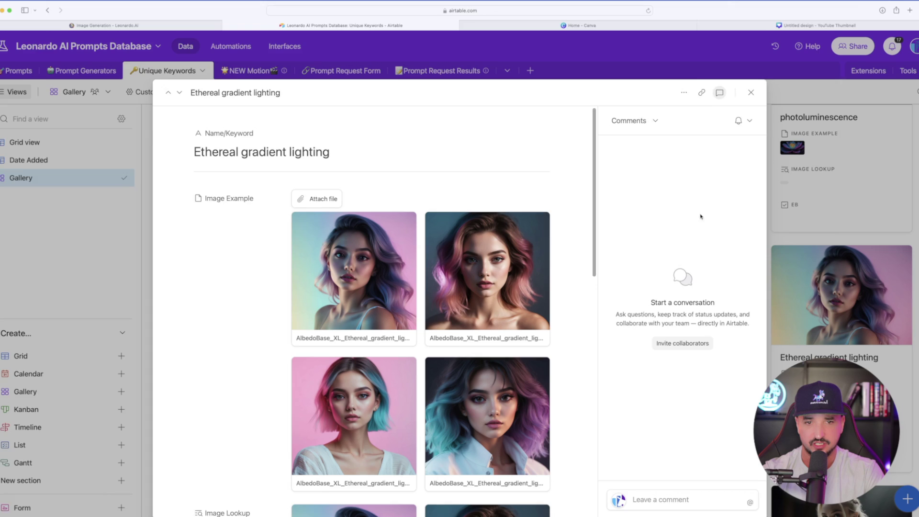
pyautogui.scroll(-15, 222, 306)
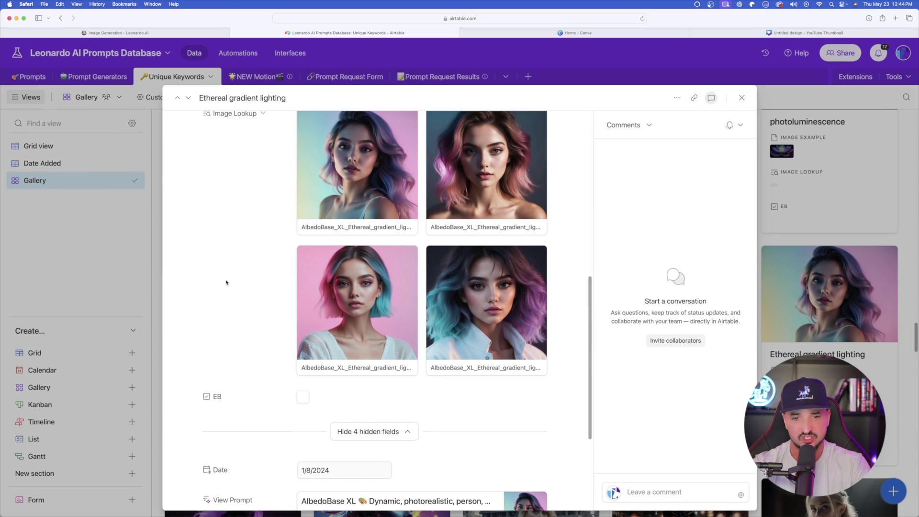
# Select the linked record's Full Prompt text, close the record, and return to Leonardo.Ai.
pyautogui.click(459, 355)
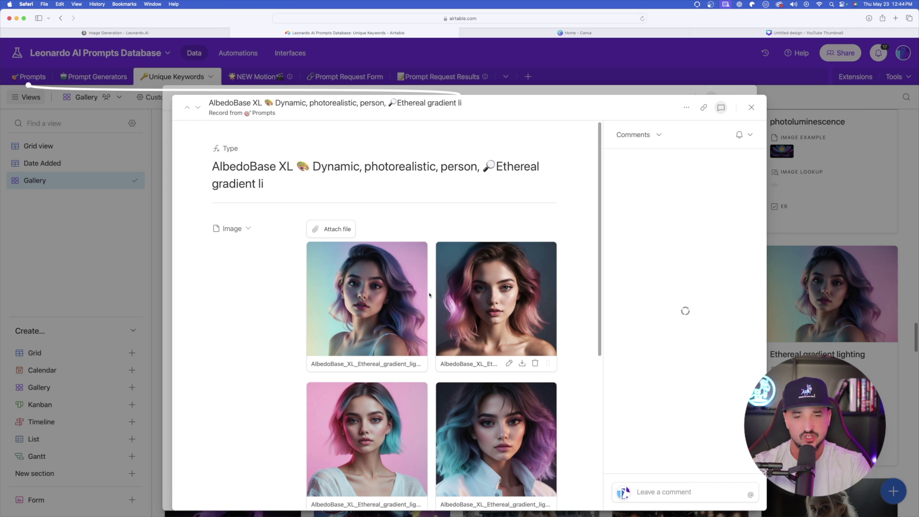
pyautogui.scroll(-5, 241, 263)
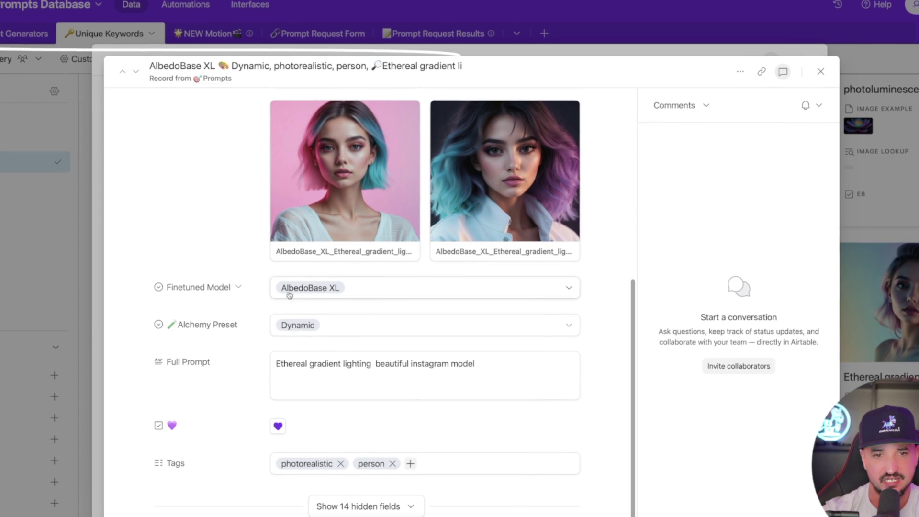
pyautogui.tripleClick(370, 368)
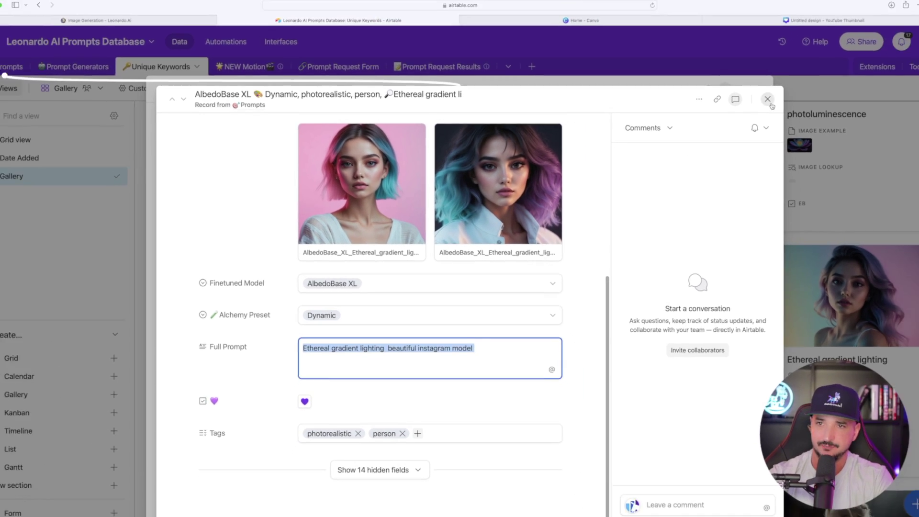
pyautogui.click(821, 70)
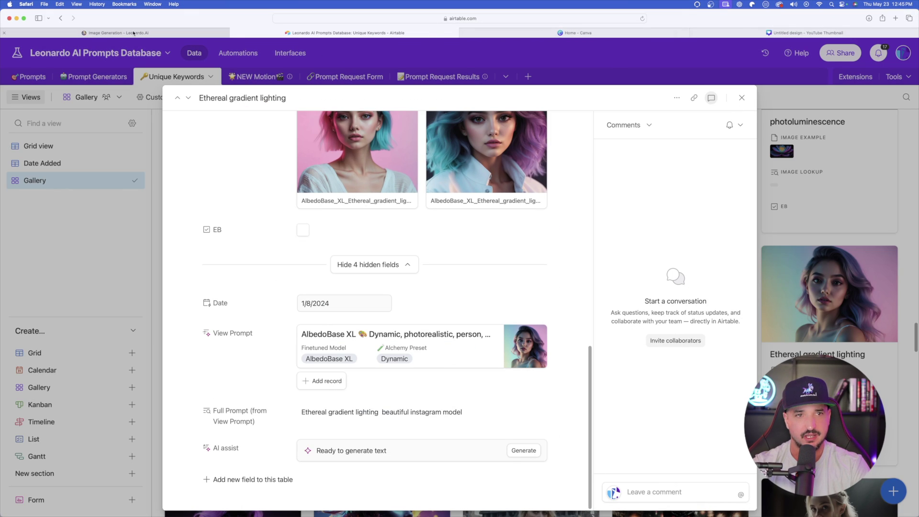
pyautogui.click(118, 32)
# Set the generation's image dimensions to 16:9.
pyautogui.click(369, 93)
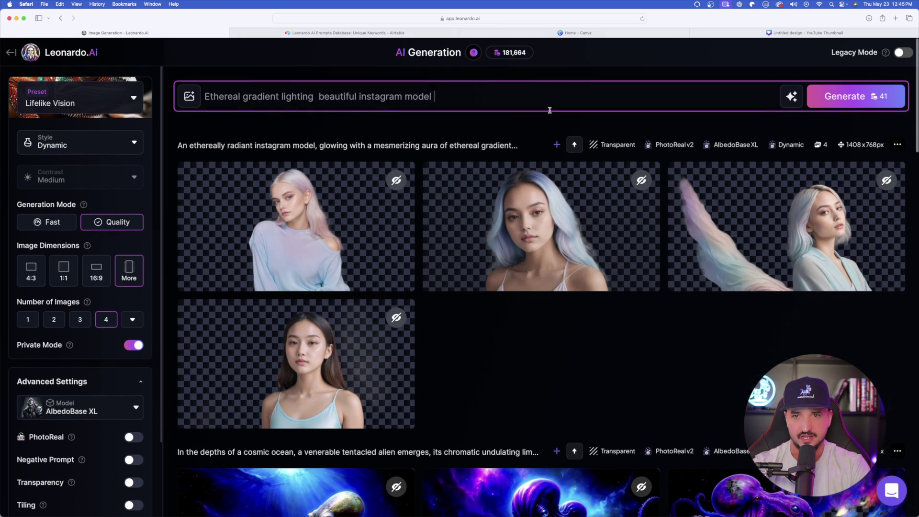
pyautogui.scroll(-3, 99, 213)
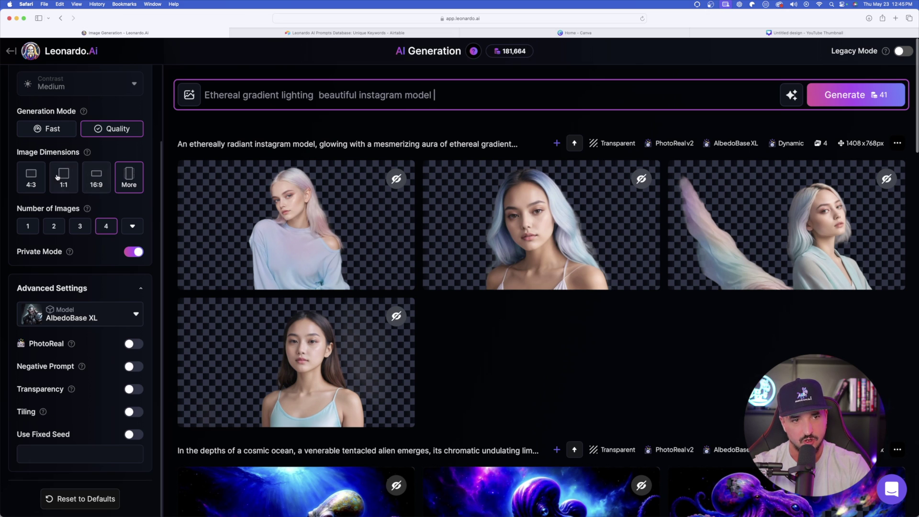
pyautogui.scroll(3, 57, 177)
pyautogui.click(96, 265)
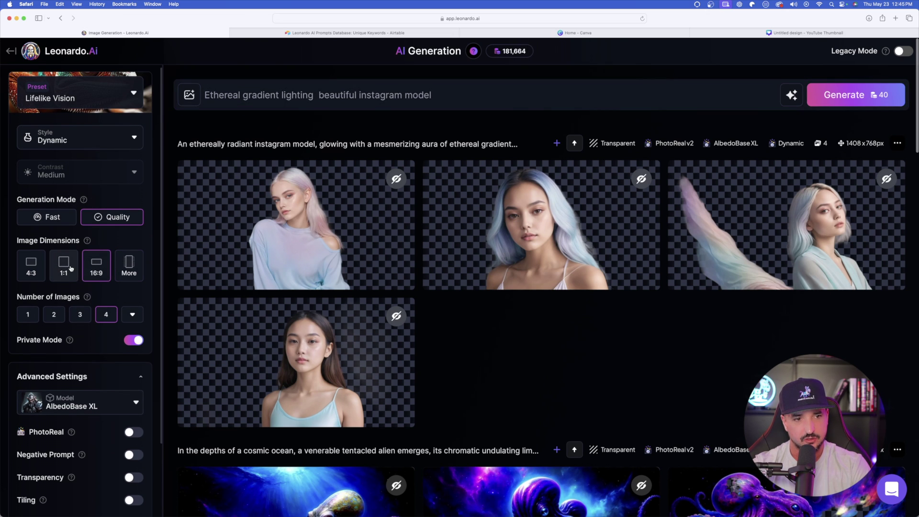
# Choose the pink-and-blue-haired woman from past generations as the character reference.
pyautogui.moveTo(277, 207)
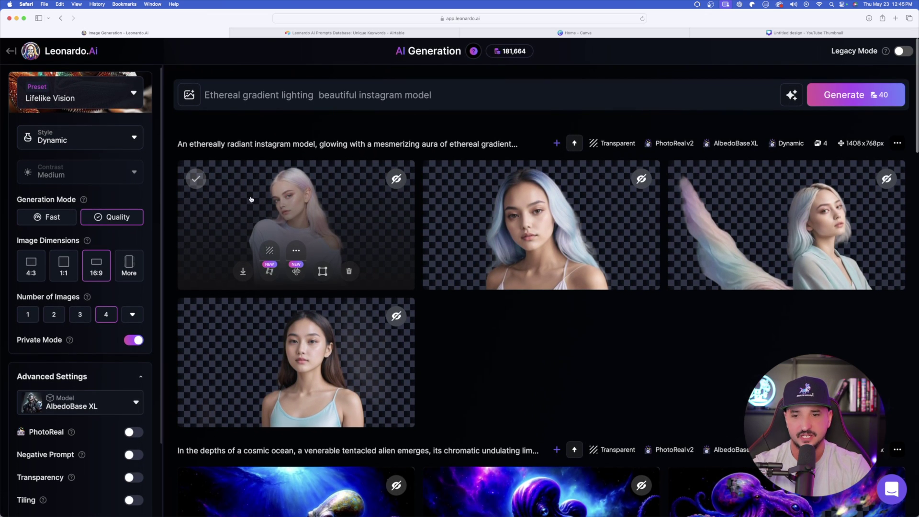
pyautogui.click(189, 96)
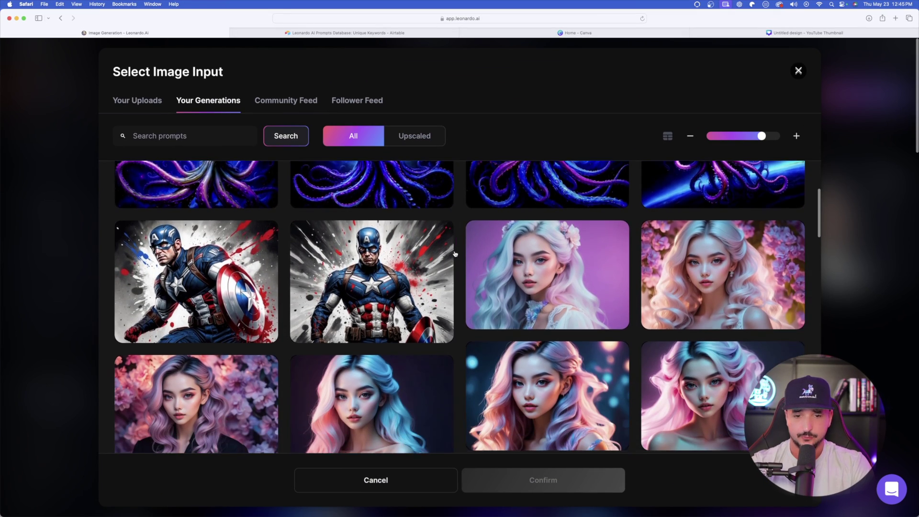
pyautogui.scroll(3, 454, 246)
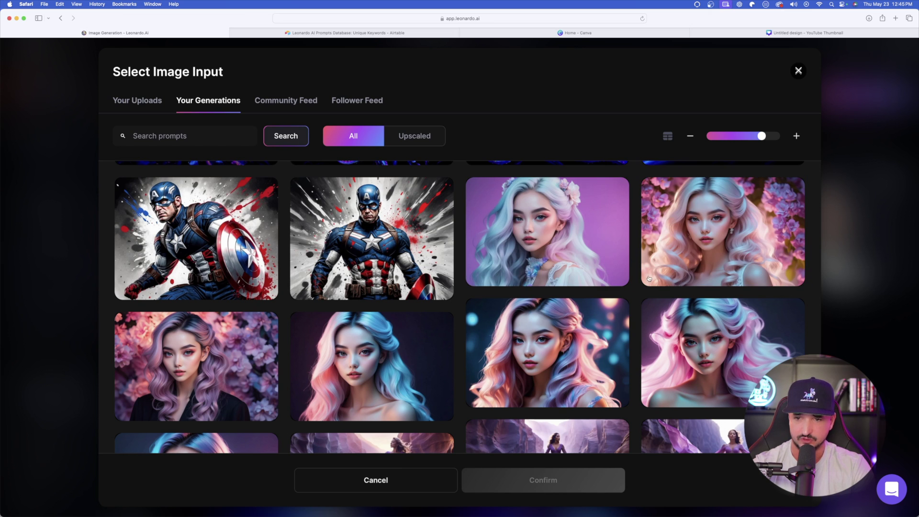
pyautogui.click(355, 370)
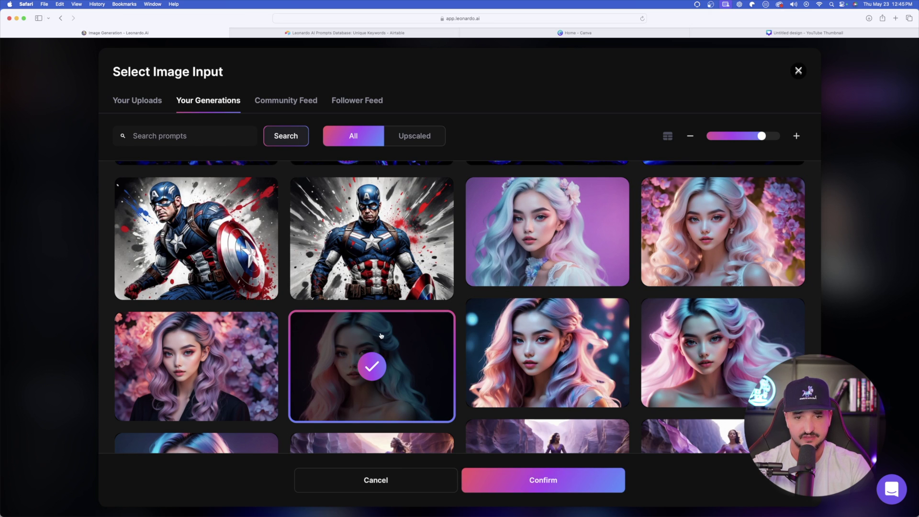
pyautogui.scroll(-2, 424, 354)
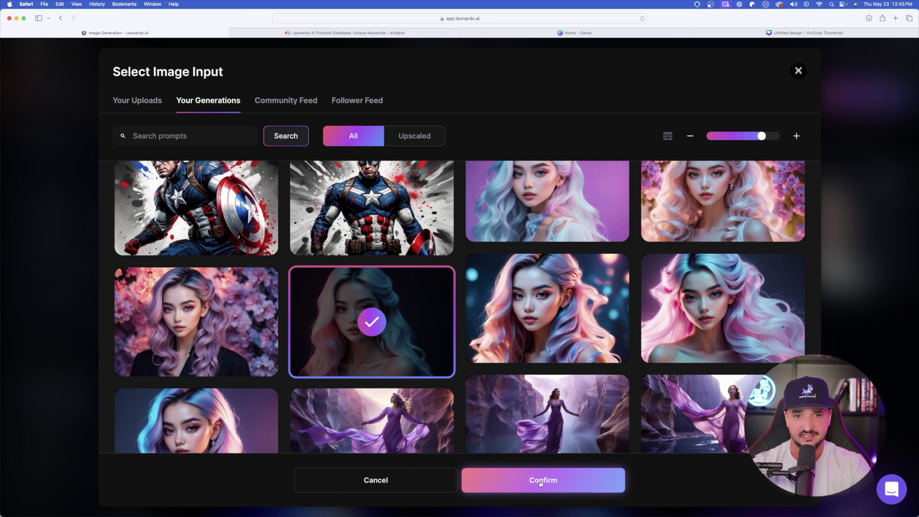
pyautogui.click(543, 480)
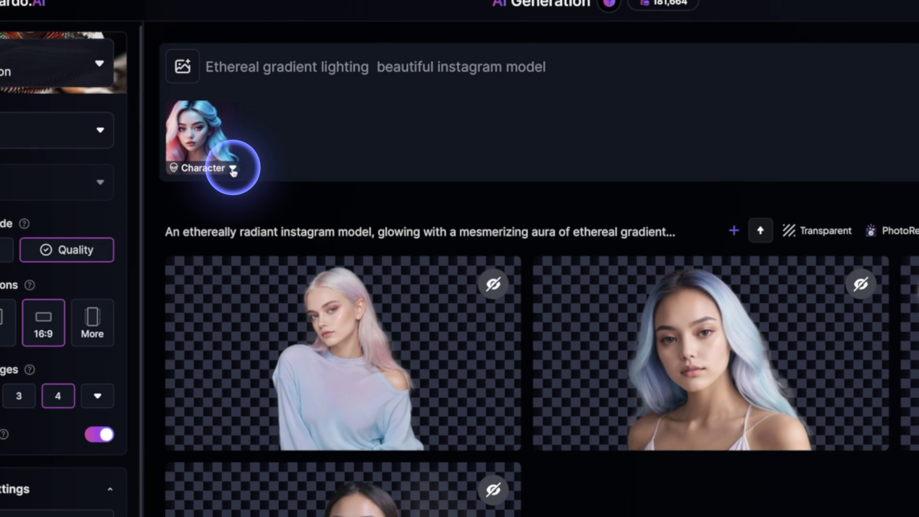
# Set the character reference strength to High.
pyautogui.click(222, 163)
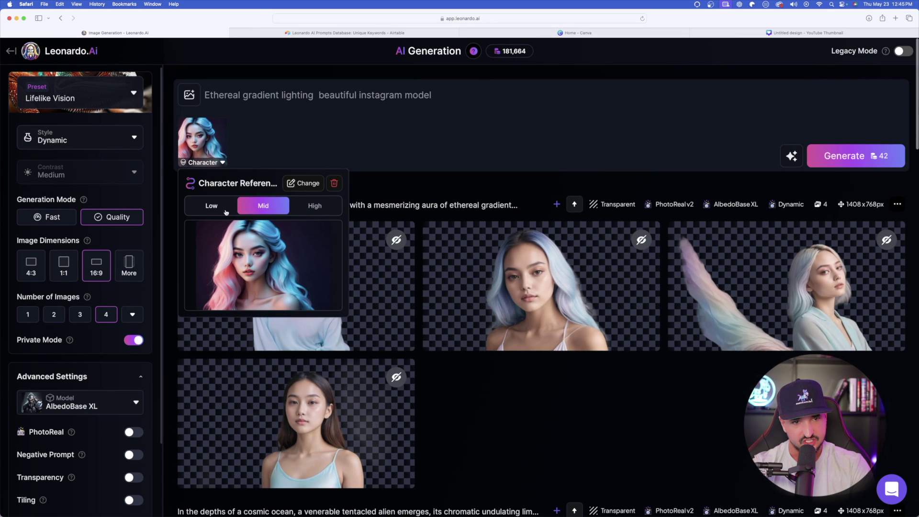
pyautogui.click(225, 211)
pyautogui.click(318, 207)
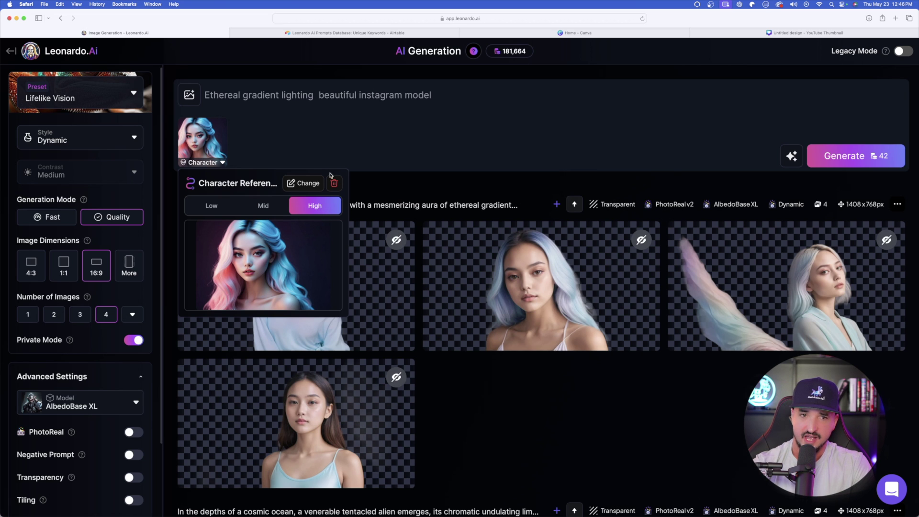
# Append ', at the beach, with mountains in the background similar to Hawaii' and generate.
pyautogui.click(345, 150)
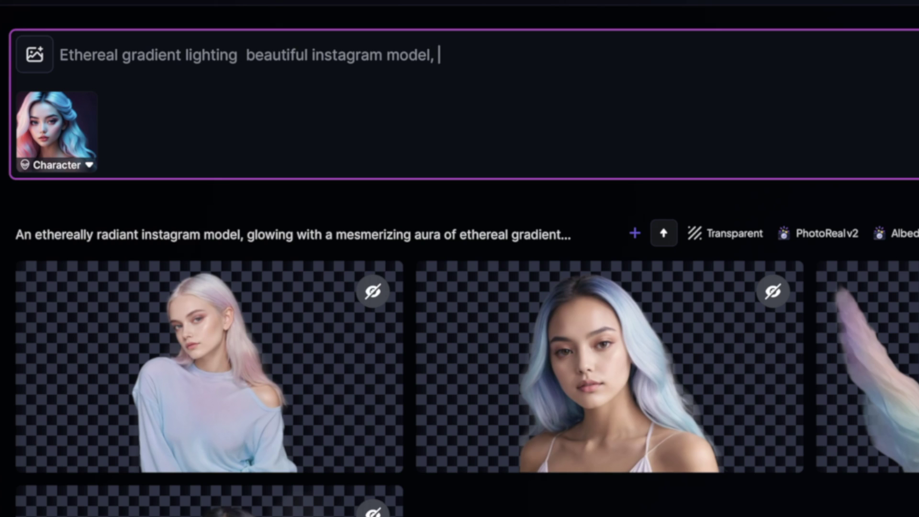
pyautogui.write(', at the beach, wi')
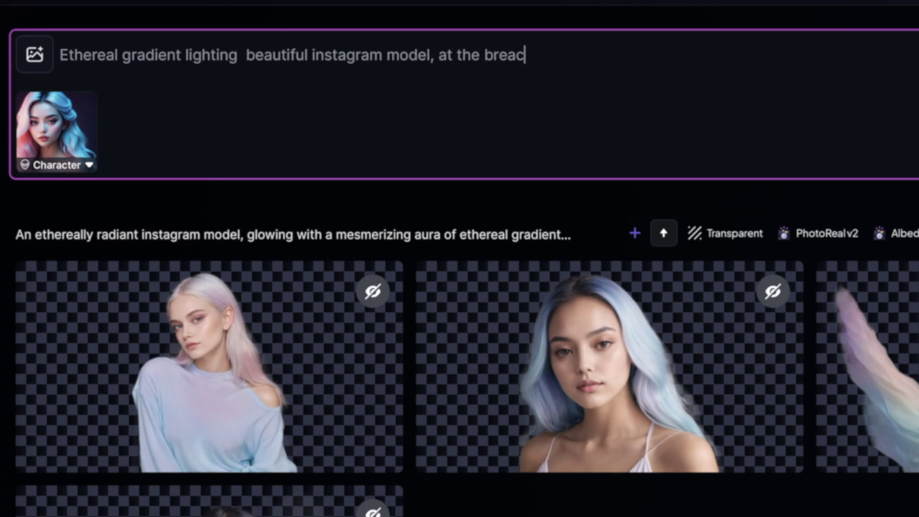
pyautogui.write('th mountains in the background similar to ')
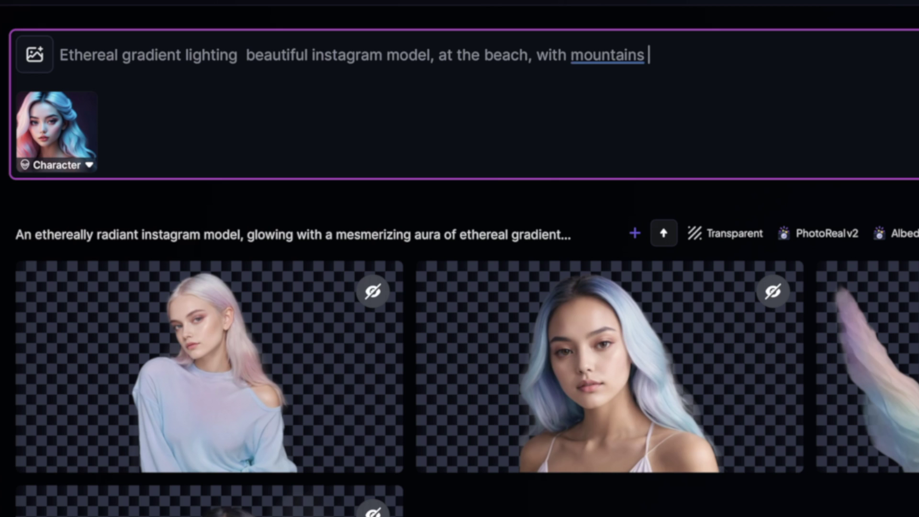
pyautogui.write('Hawaii')
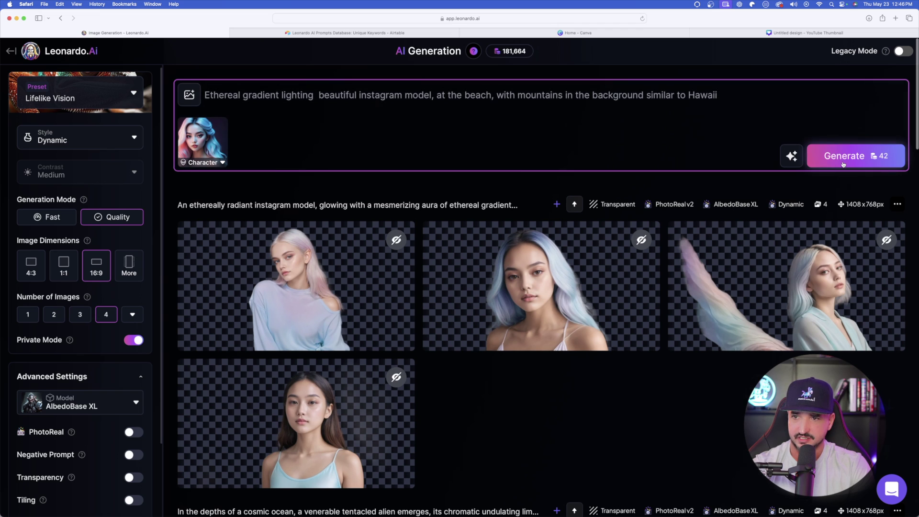
pyautogui.click(842, 158)
# Replace the prompt with 'Cyberpunk', choose the Anime preset, and generate four images.
pyautogui.scroll(-3, 380, 181)
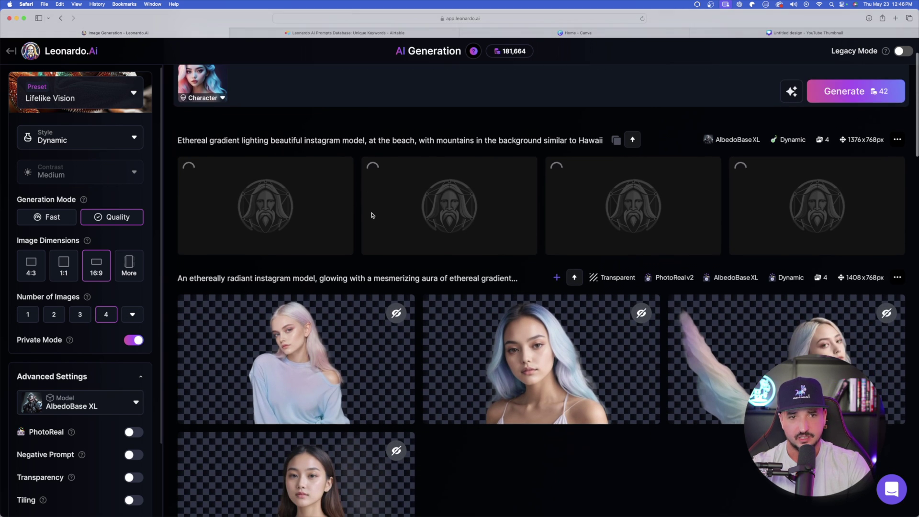
pyautogui.scroll(3, 287, 201)
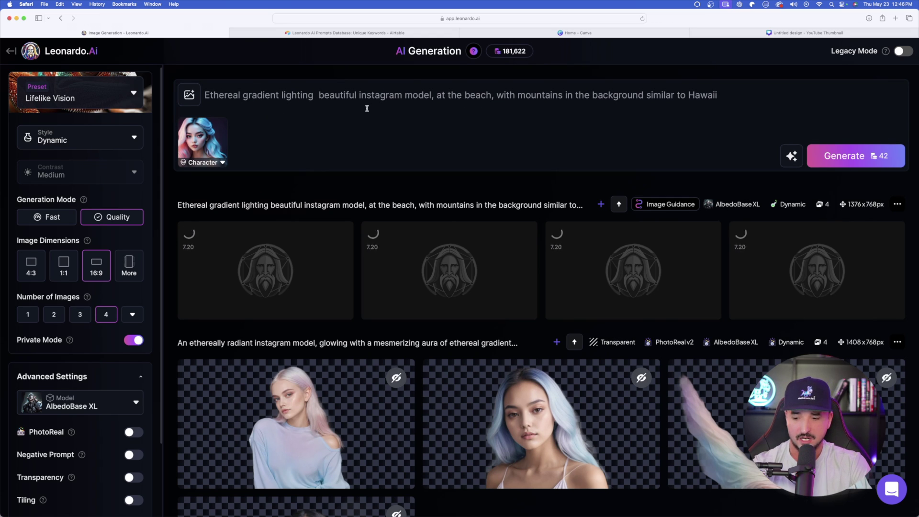
pyautogui.tripleClick(386, 96)
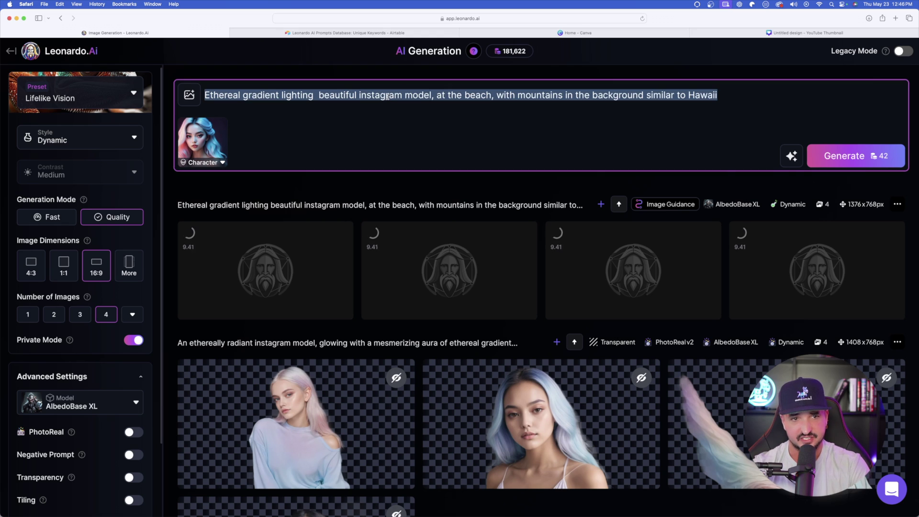
pyautogui.press('BackSpace')
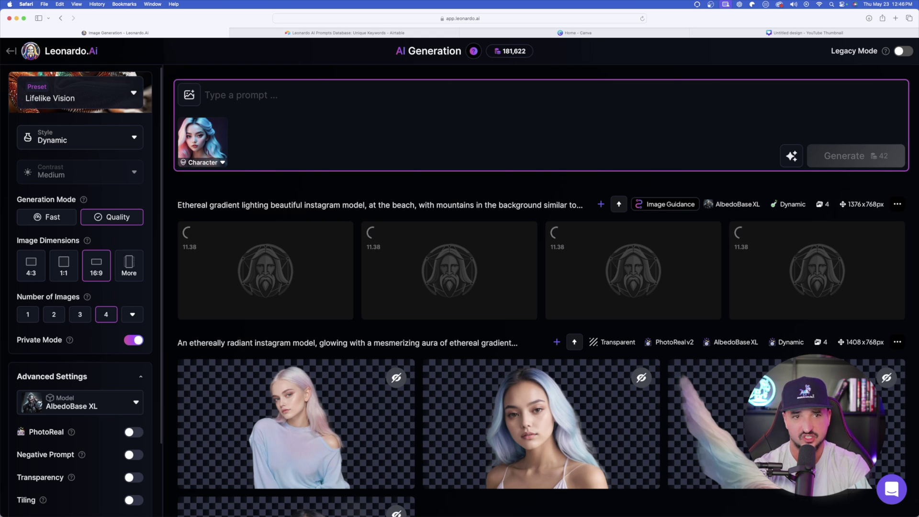
pyautogui.write('Cyperpun')
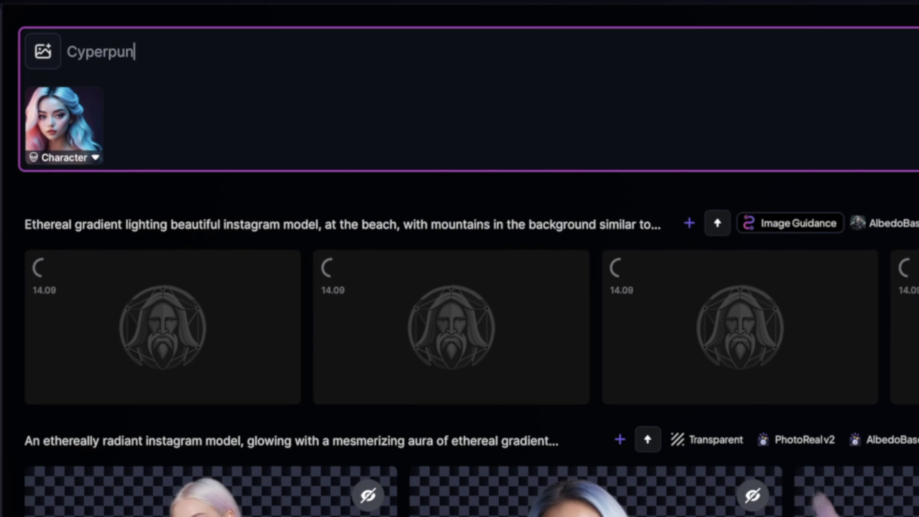
pyautogui.write('k')
pyautogui.click(88, 65)
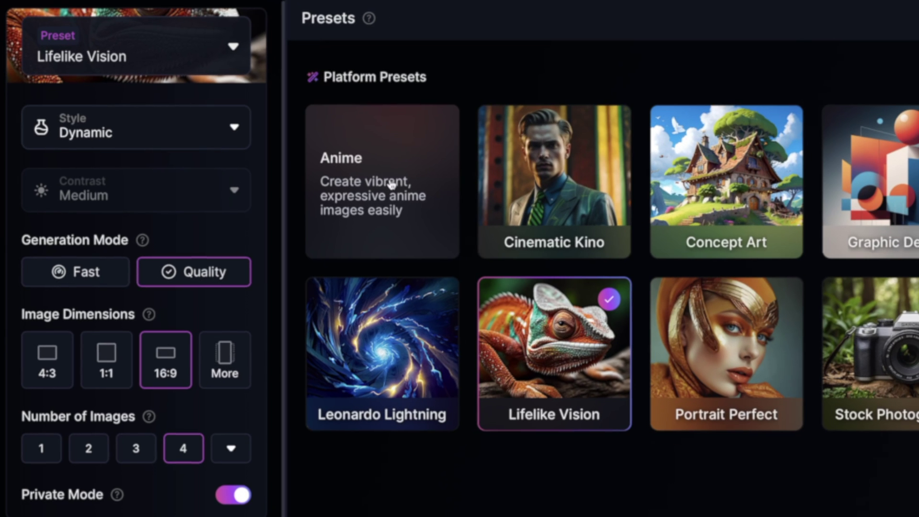
pyautogui.click(372, 194)
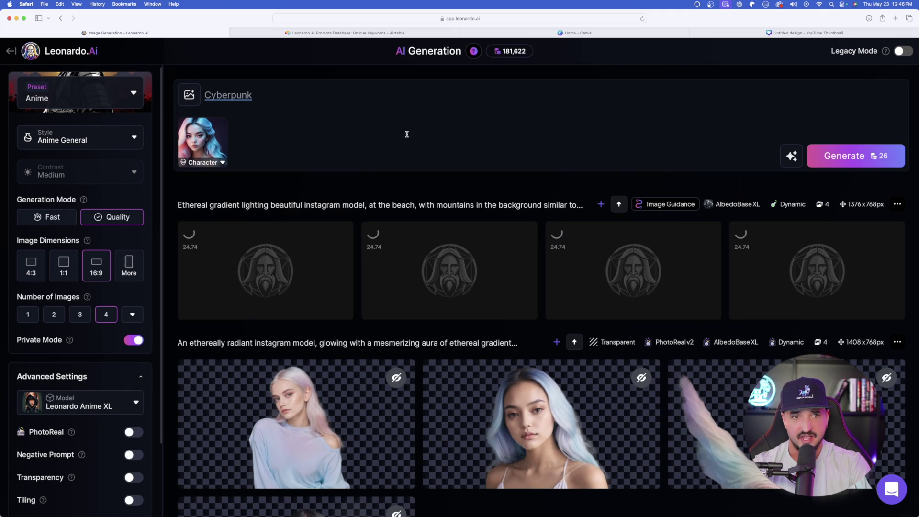
pyautogui.click(845, 156)
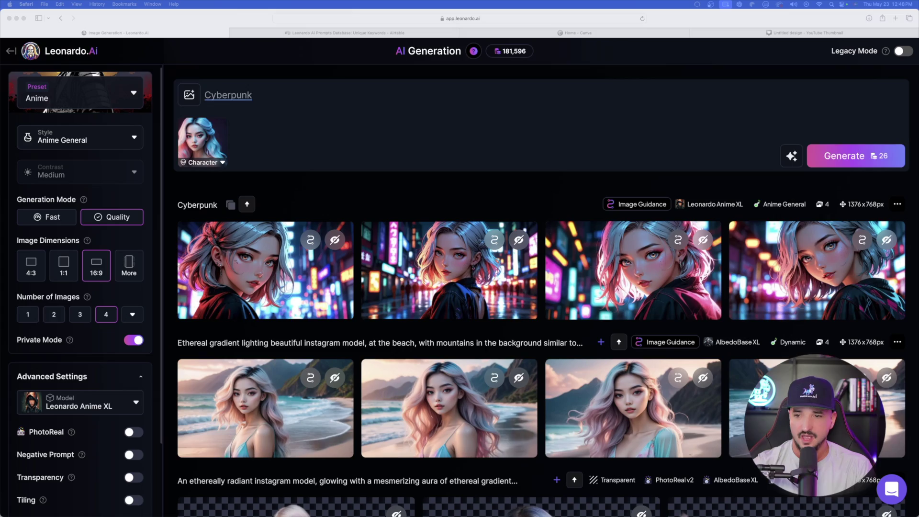
pyautogui.scroll(-5, 670, 282)
pyautogui.scroll(5, 670, 282)
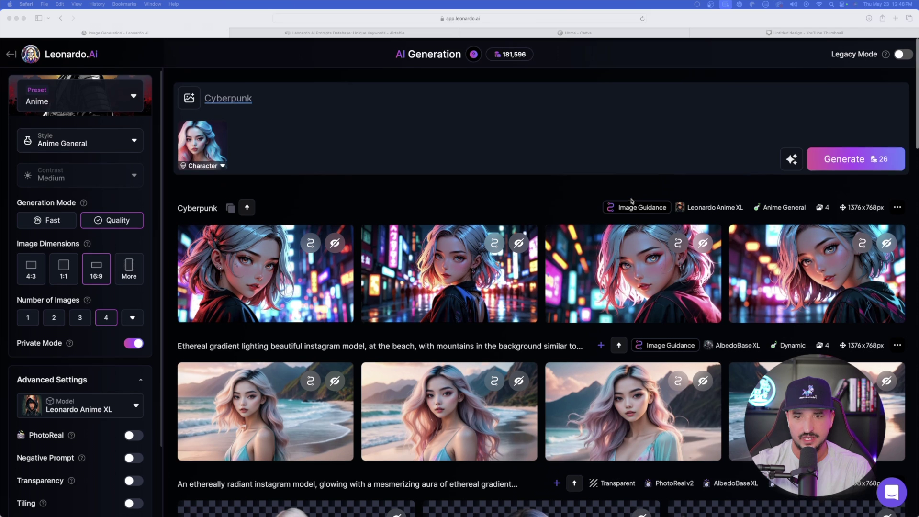
pyautogui.scroll(-3, 632, 217)
pyautogui.scroll(-1, 632, 217)
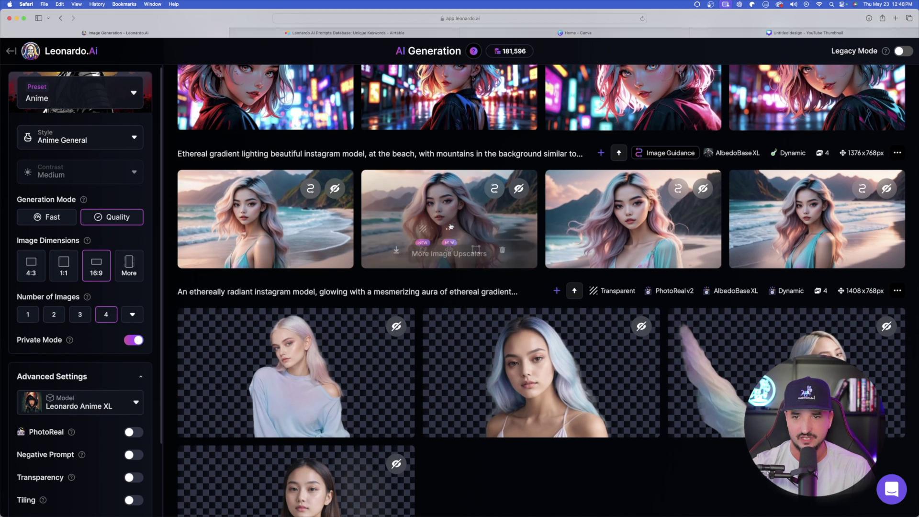
pyautogui.click(289, 215)
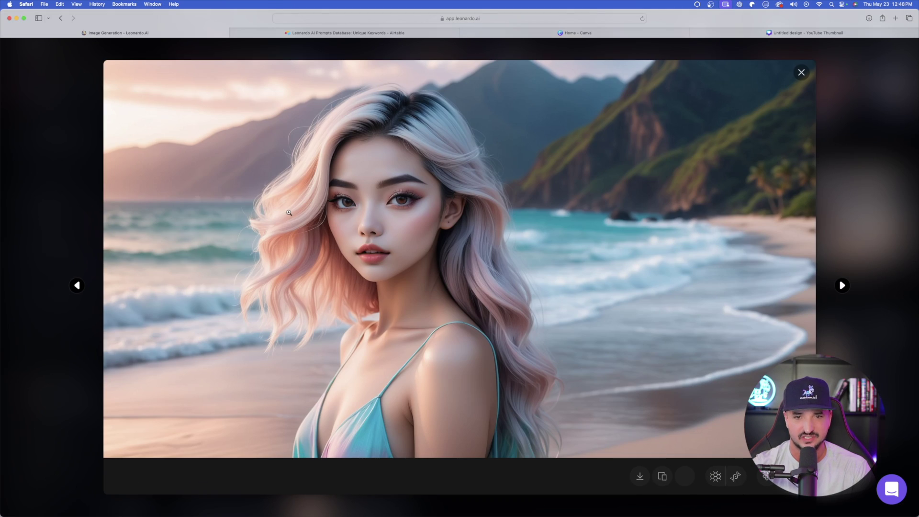
pyautogui.click(843, 286)
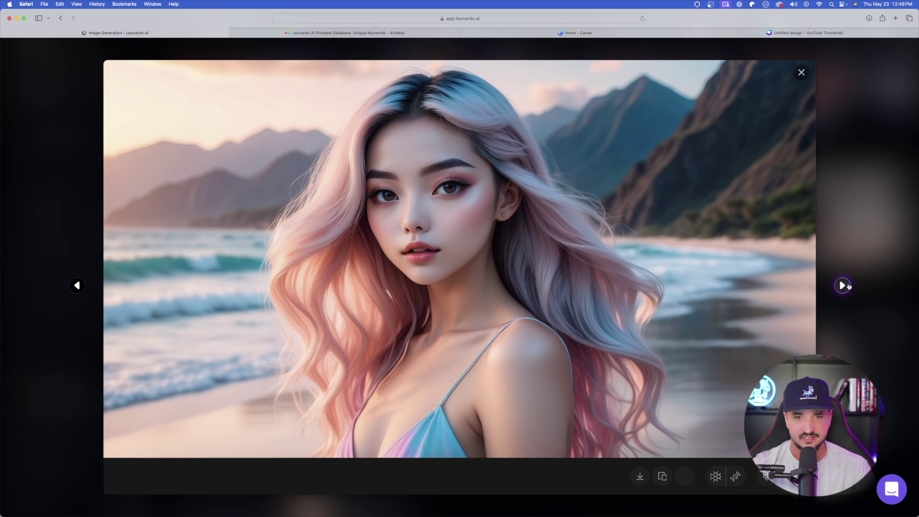
pyautogui.click(842, 285)
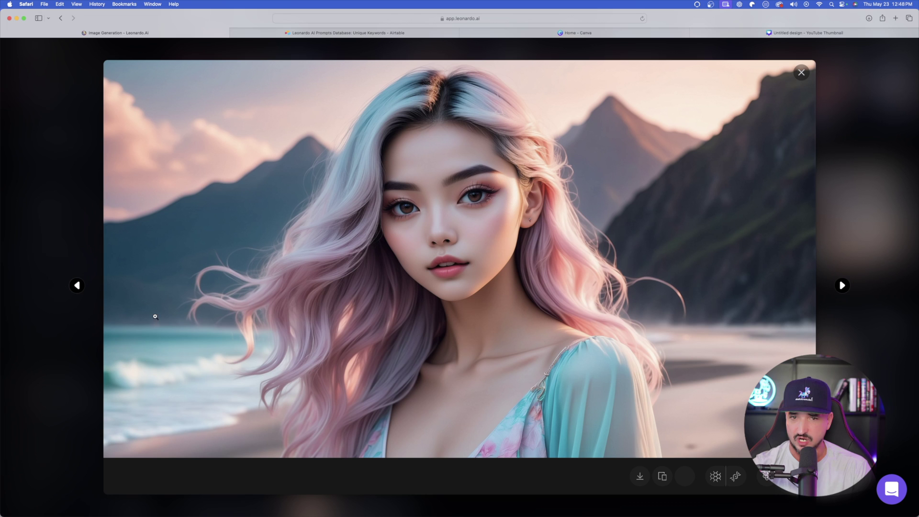
pyautogui.click(842, 286)
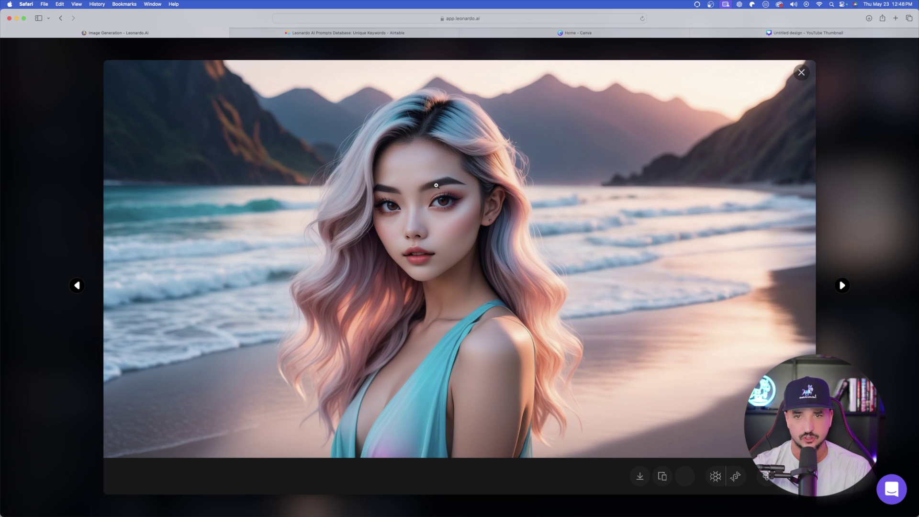
pyautogui.click(802, 74)
# Open the first Cyberpunk image full size and step through all four back to the first.
pyautogui.scroll(4, 277, 281)
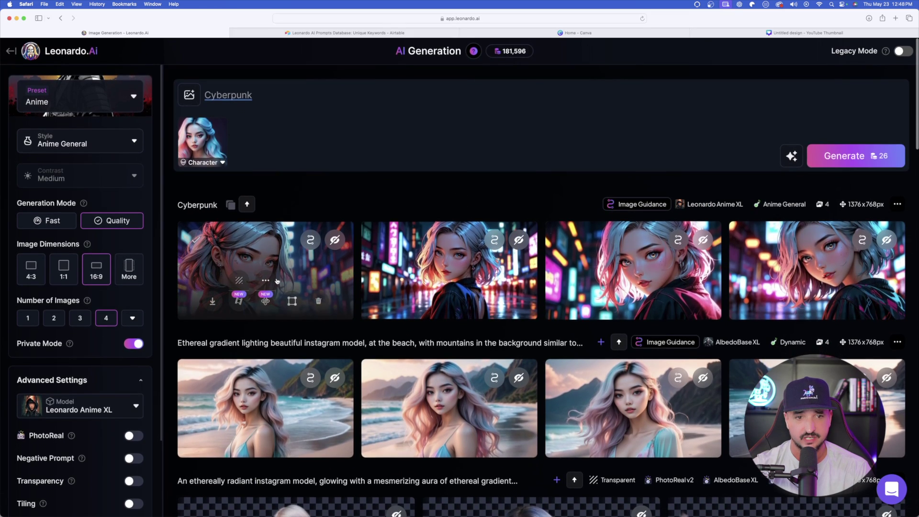
pyautogui.click(277, 281)
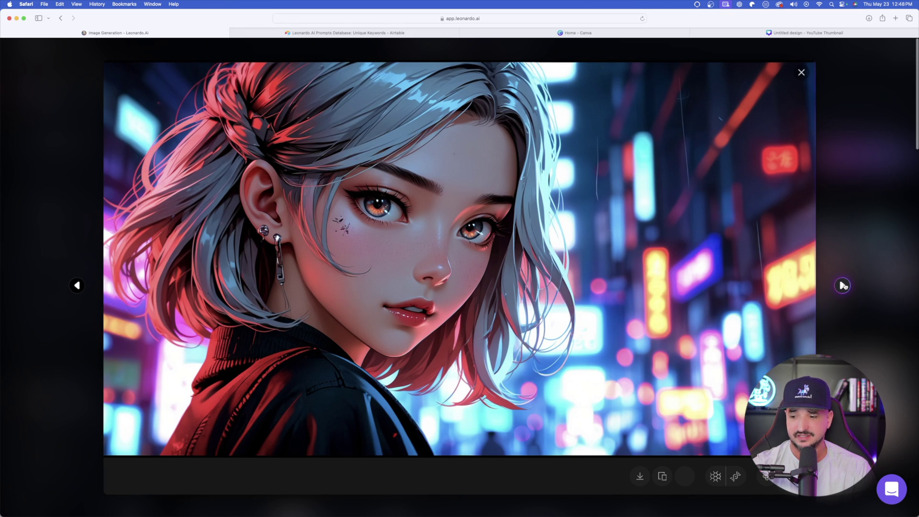
pyautogui.click(843, 286)
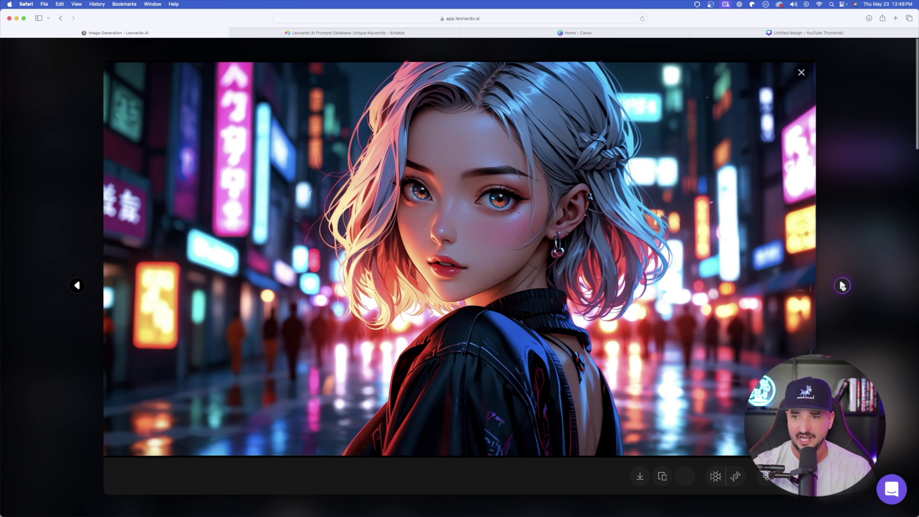
pyautogui.click(843, 286)
pyautogui.click(843, 285)
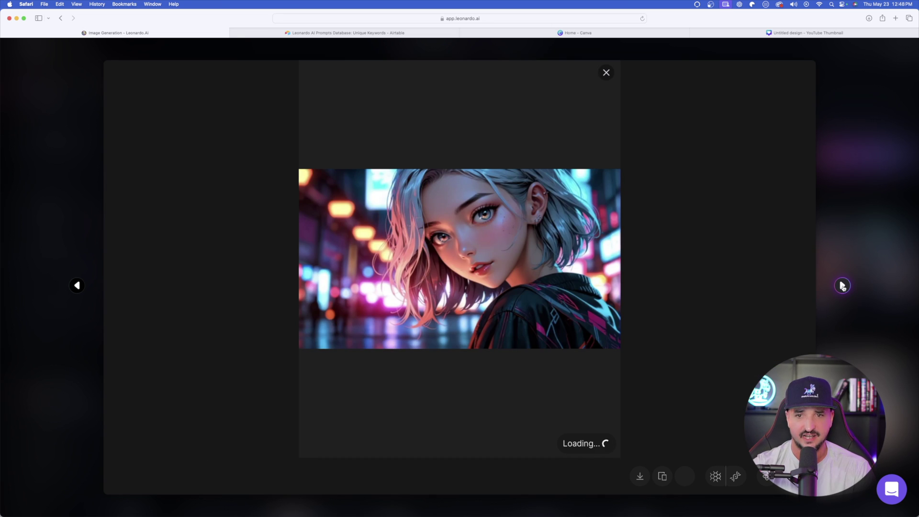
pyautogui.click(843, 286)
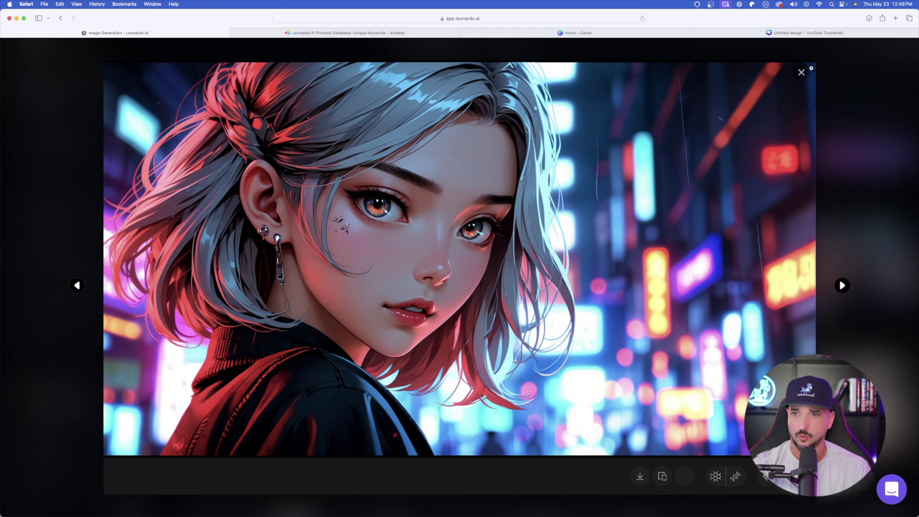